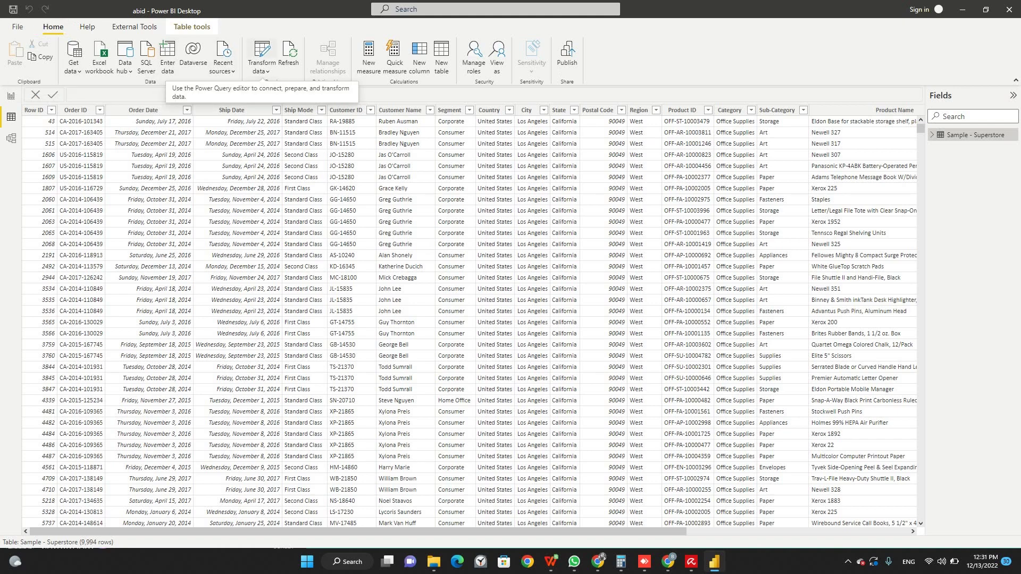
- Open the loaded Sample - Superstore table in Power Query Editor for transformation
click(262, 53)
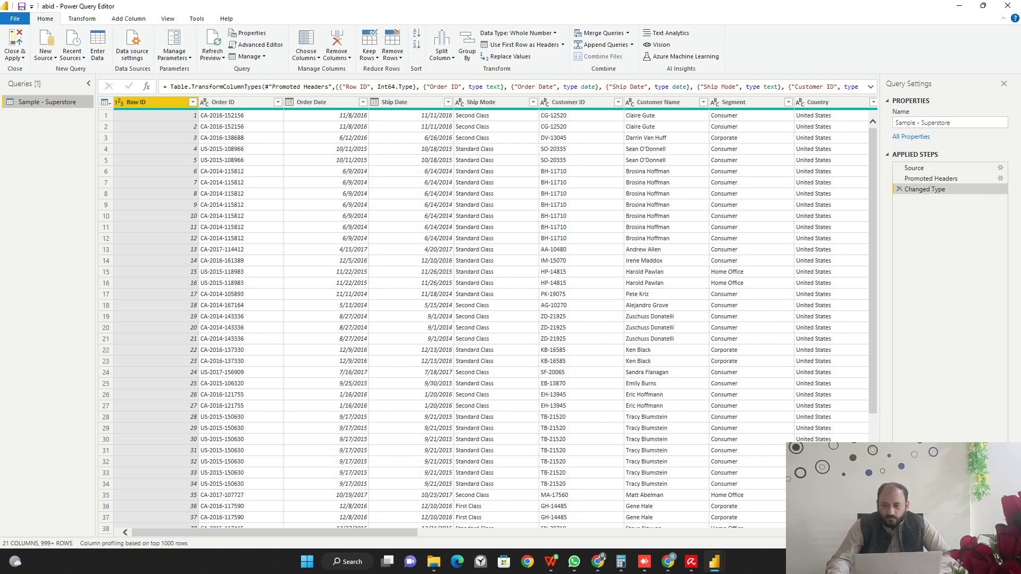
- Browse right through the Superstore columns and select Sales to check its data type
scroll(495, 319, right, 10)
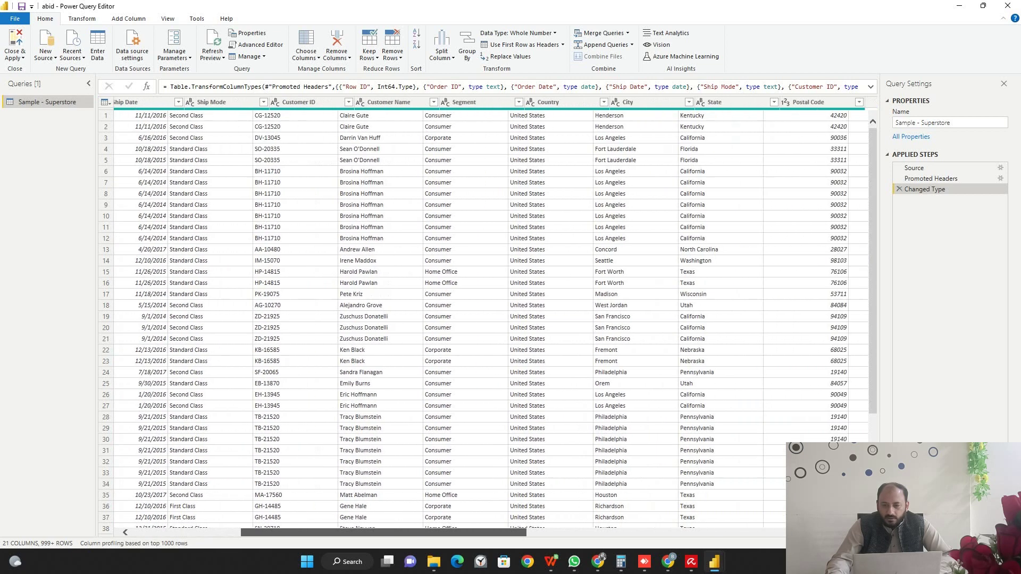
scroll(495, 319, right, 2)
scroll(494, 319, right, 2)
scroll(495, 319, right, 2)
scroll(495, 319, right, 2)
scroll(495, 319, right, 2)
scroll(495, 319, right, 2)
scroll(495, 319, right, 2)
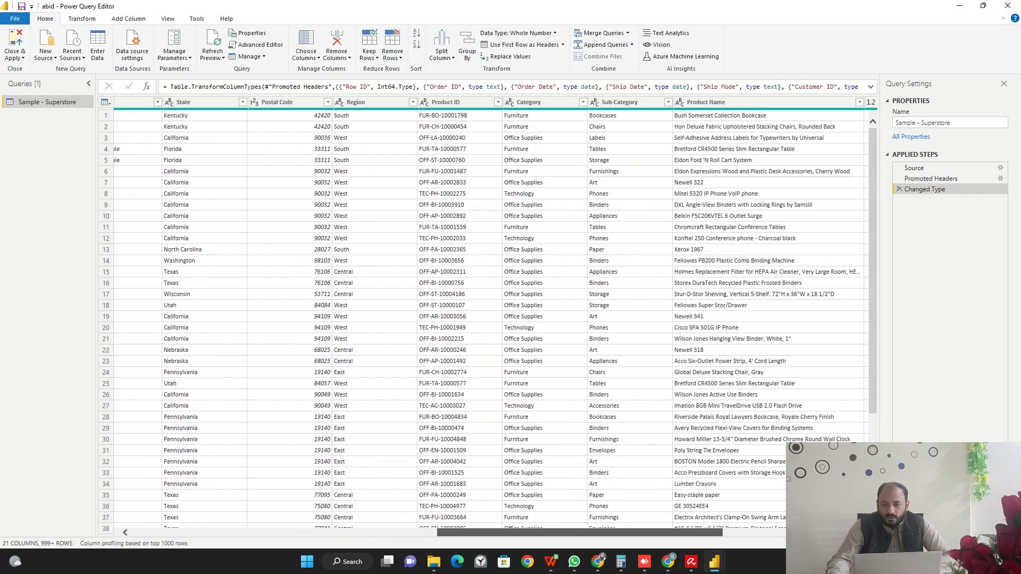
scroll(495, 319, right, 2)
scroll(495, 319, right, 2)
scroll(494, 319, right, 1)
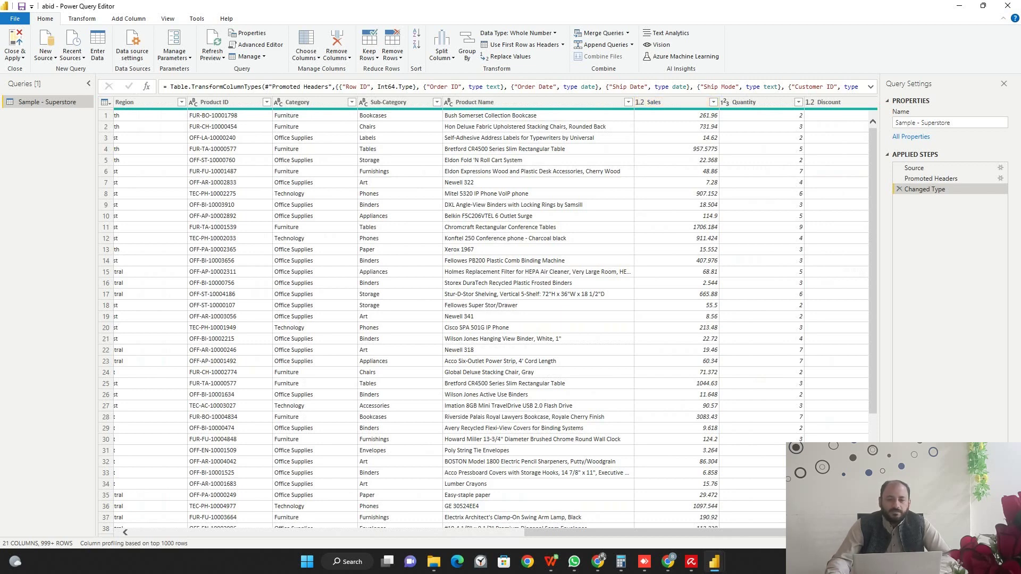
scroll(495, 320, right, 2)
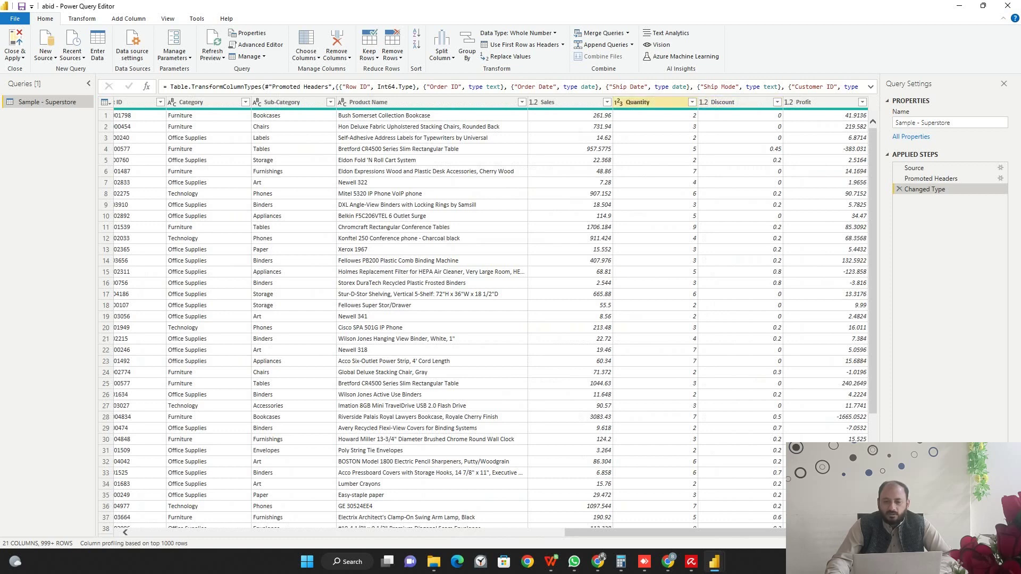
click(564, 102)
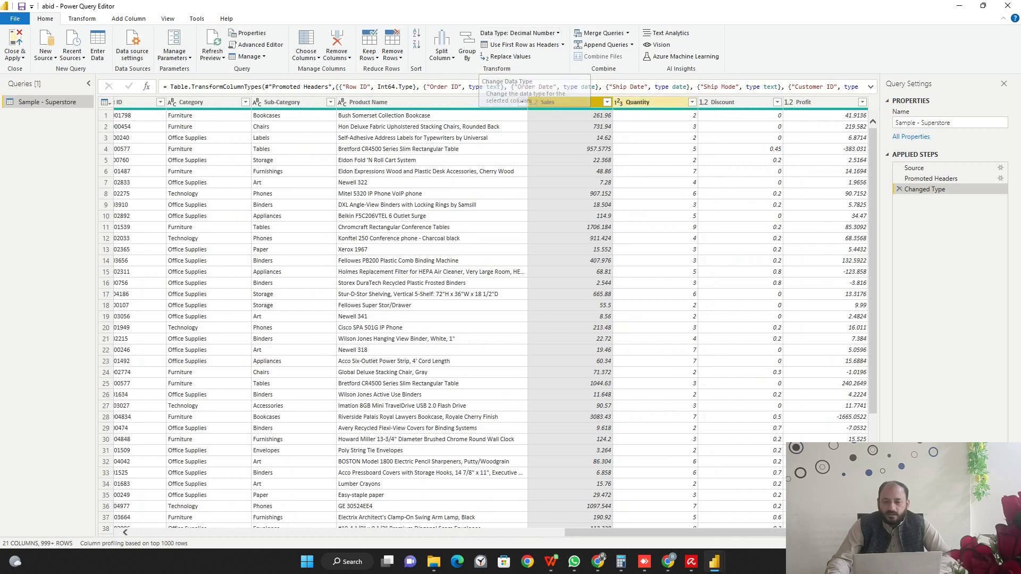
click(649, 102)
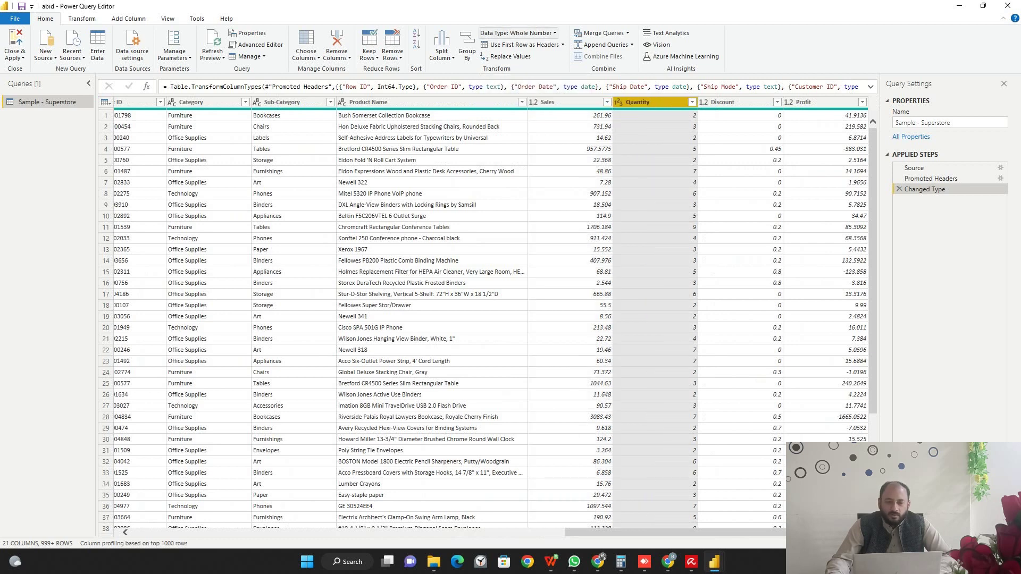
click(372, 102)
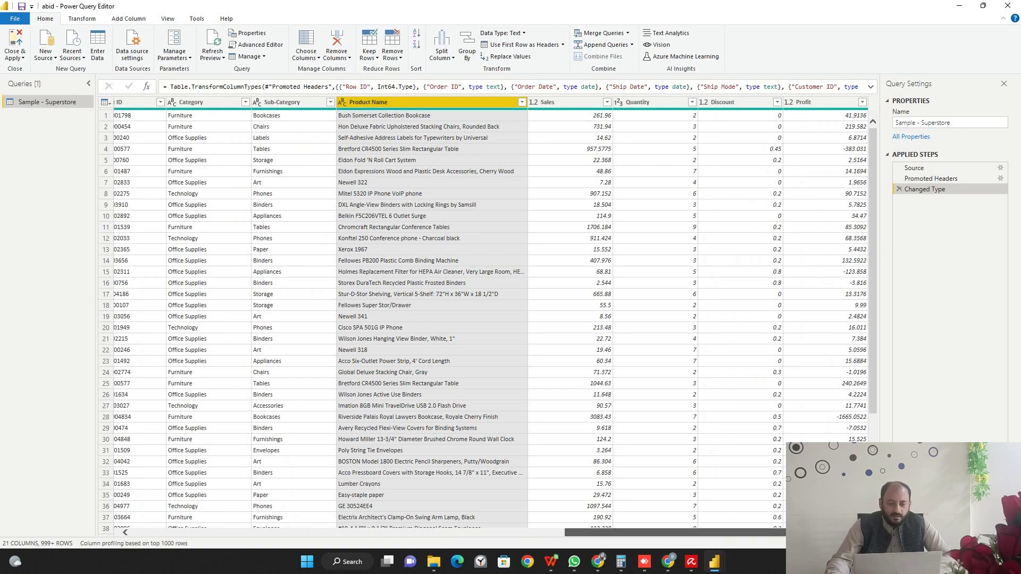
scroll(479, 319, left, 10)
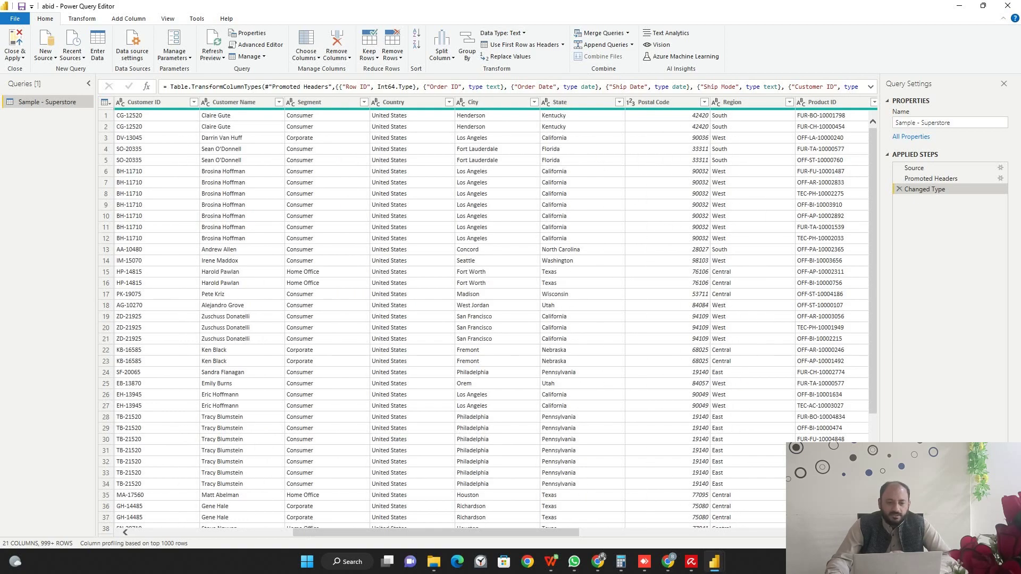
scroll(479, 319, left, 3)
scroll(479, 319, left, 3)
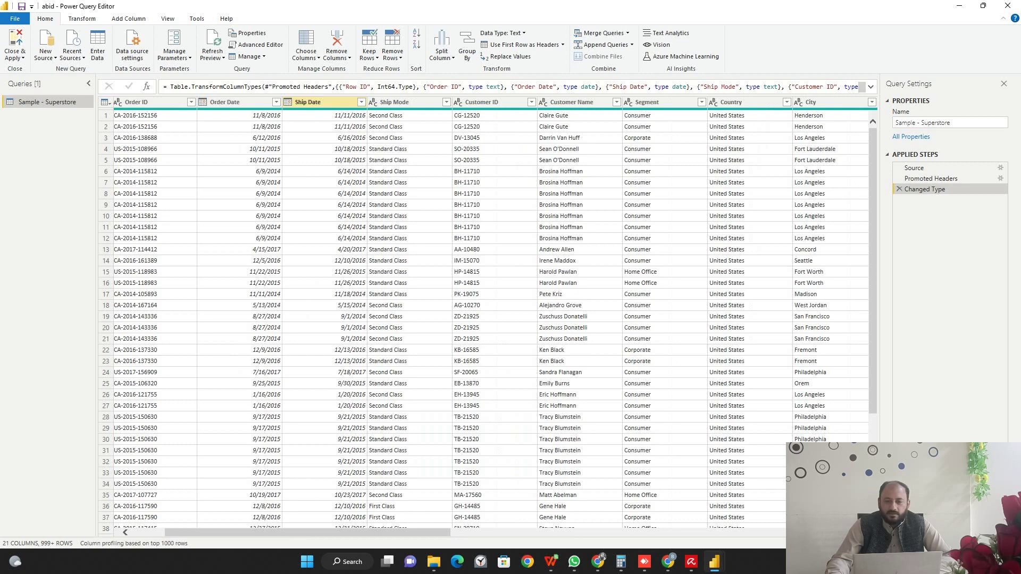
click(320, 102)
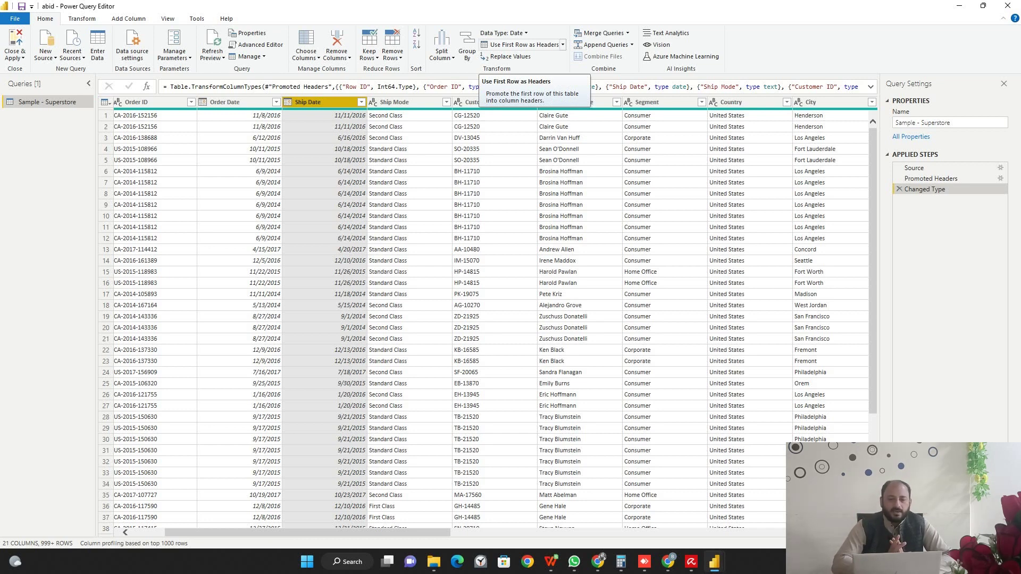
click(518, 45)
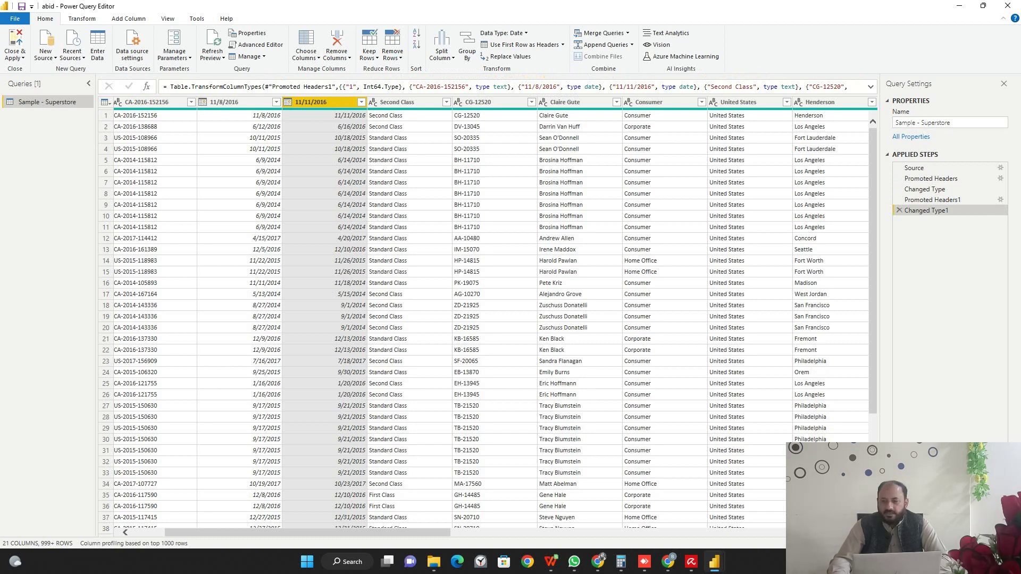
key(Delete)
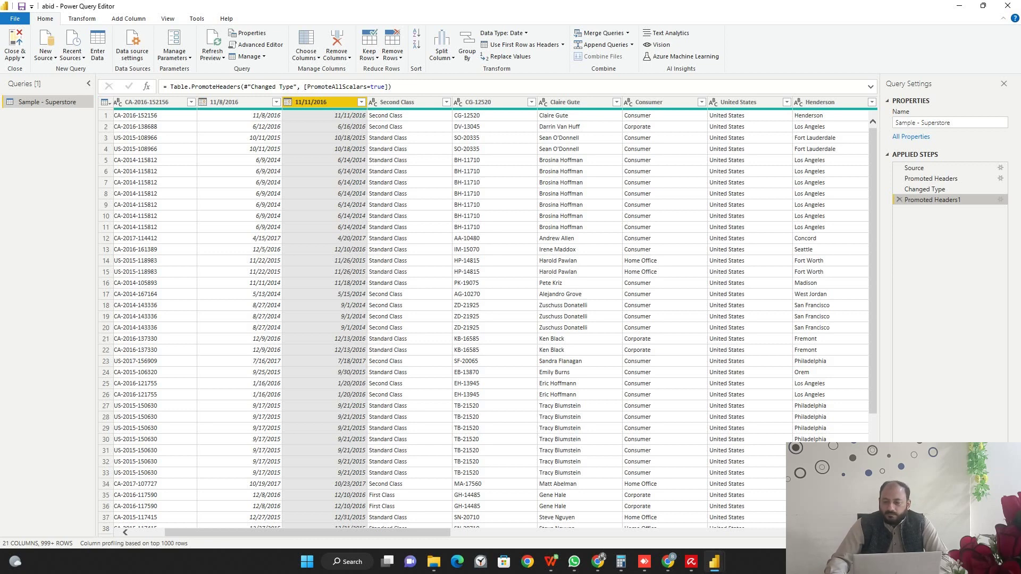
click(900, 199)
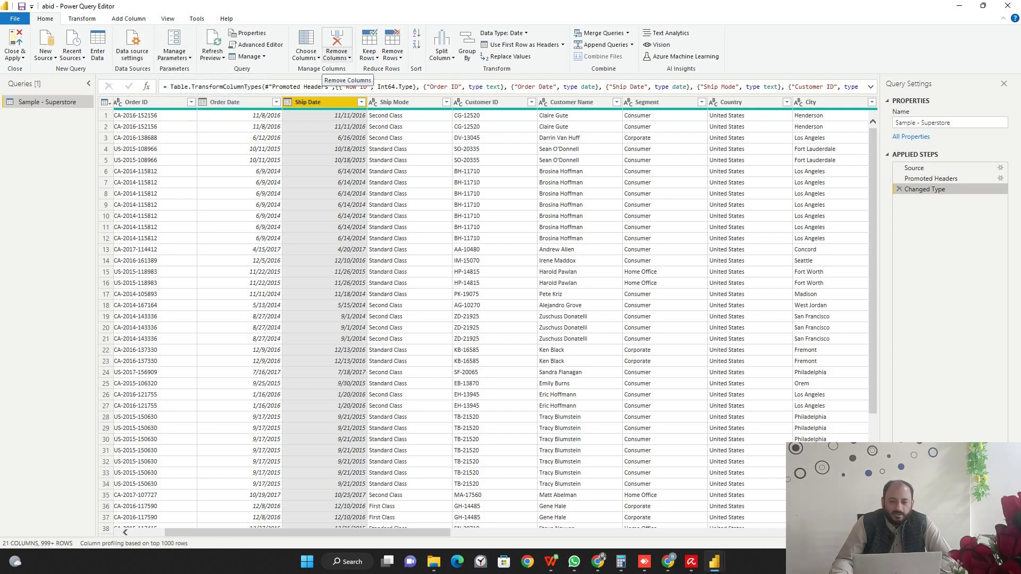
click(337, 55)
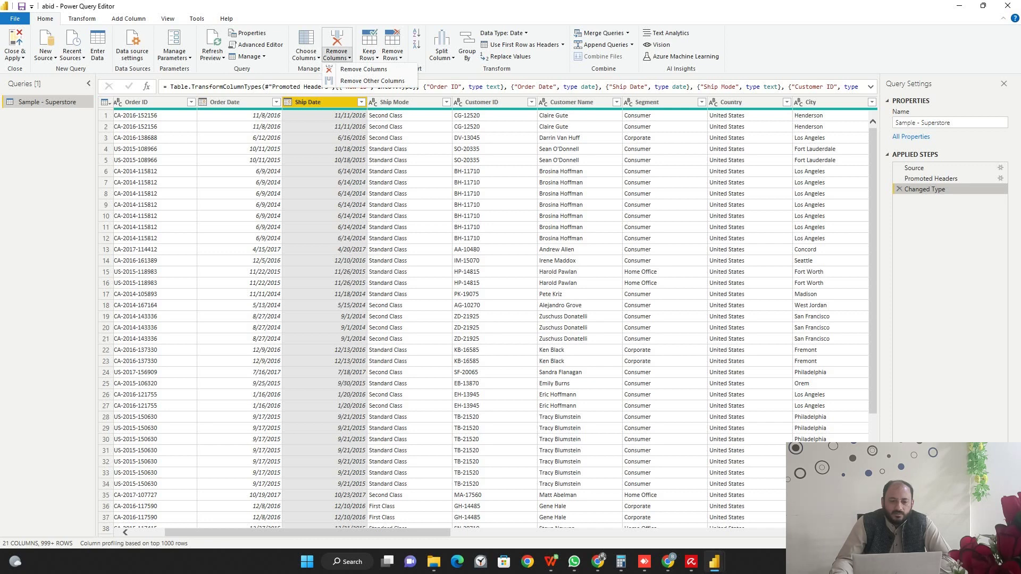
click(306, 53)
click(324, 69)
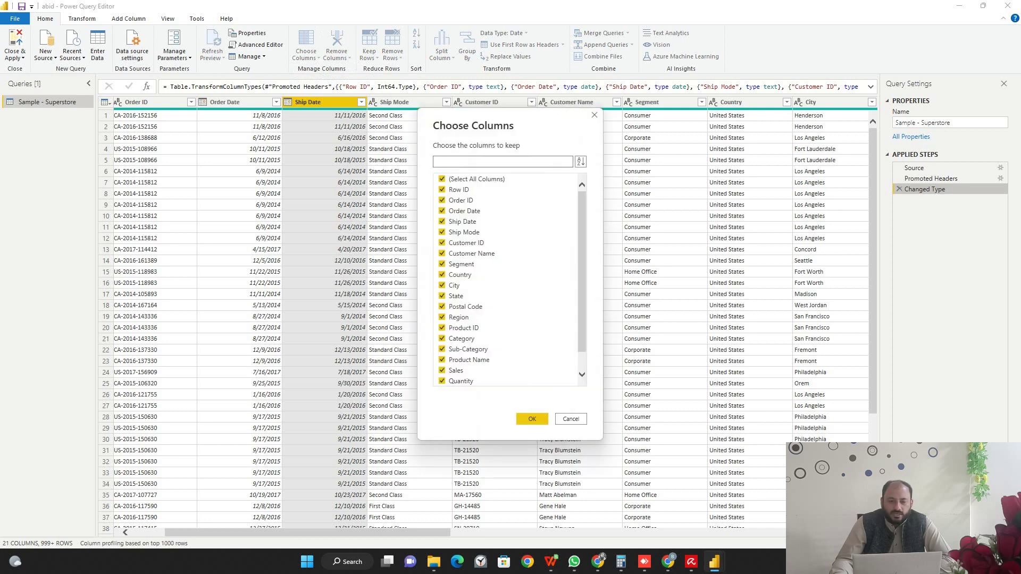
click(595, 115)
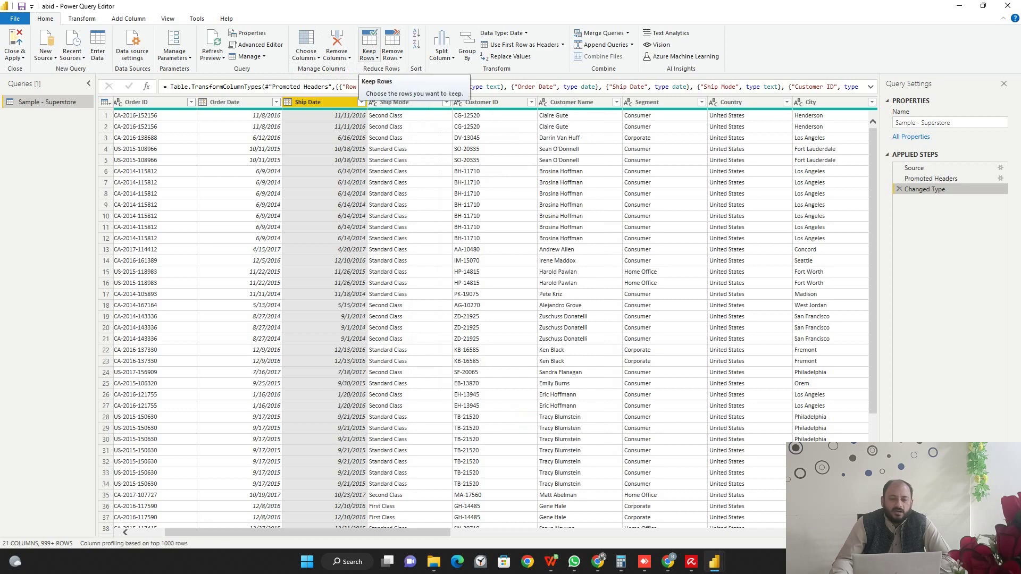
click(392, 53)
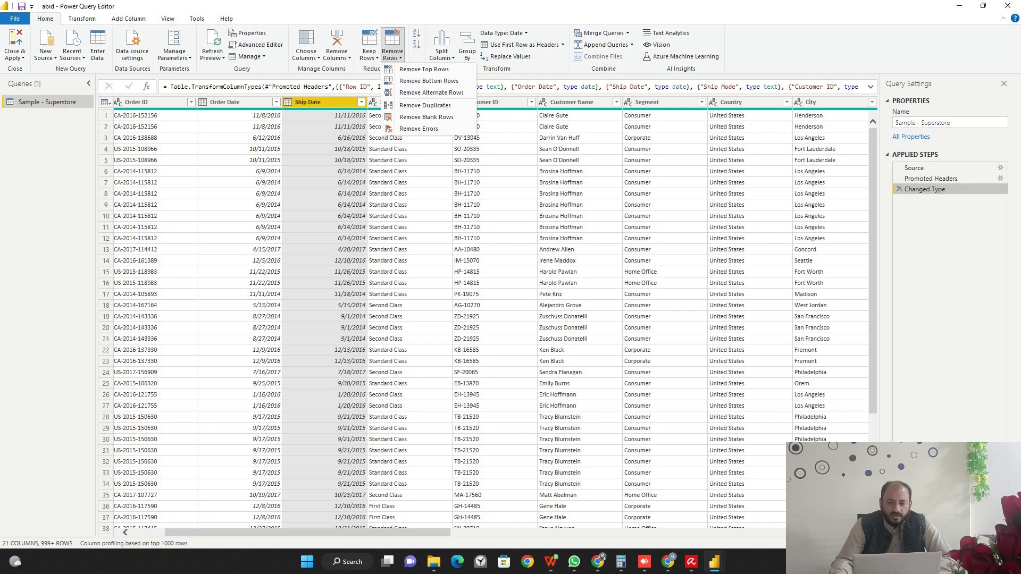
key(Escape)
ctrl+click(481, 102)
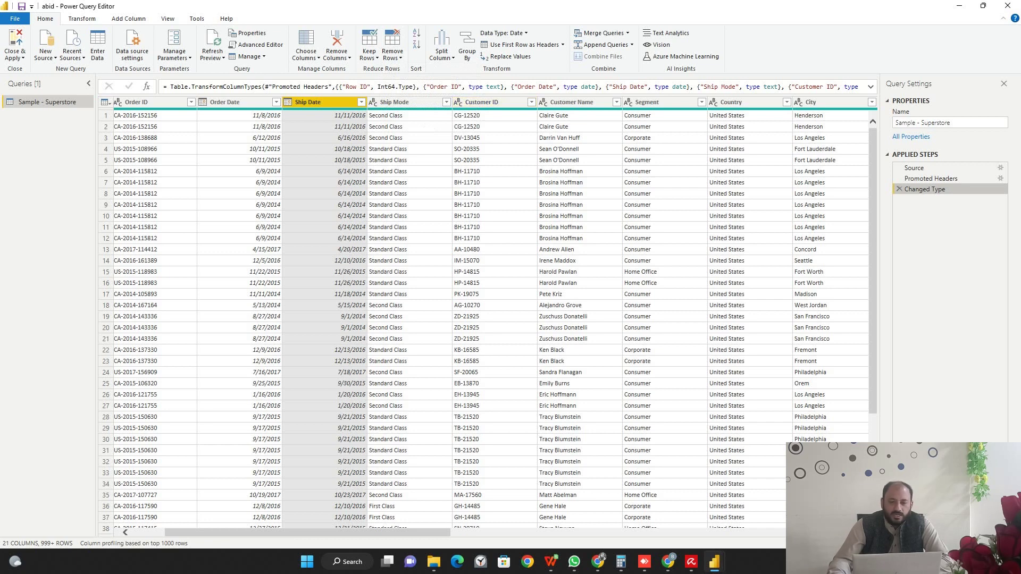
click(481, 101)
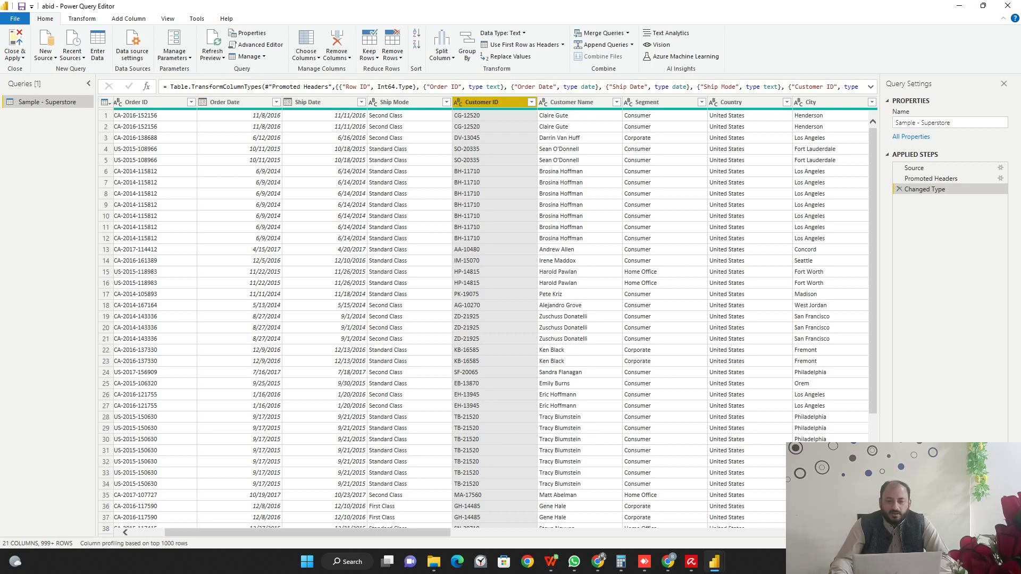
click(441, 50)
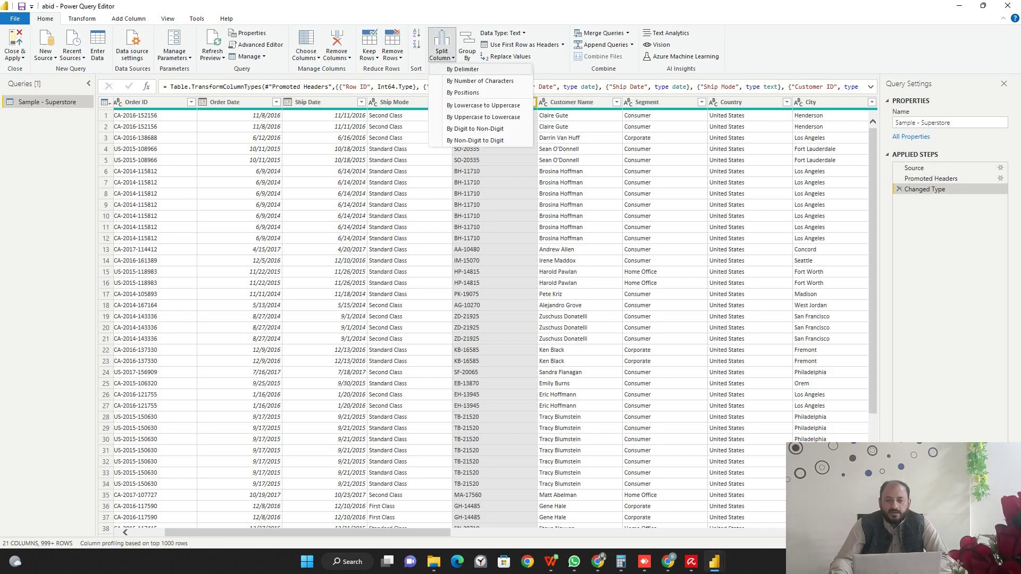
- Split Customer ID at each '-' delimiter, then select both Customer ID.1 and Customer ID.2
click(467, 69)
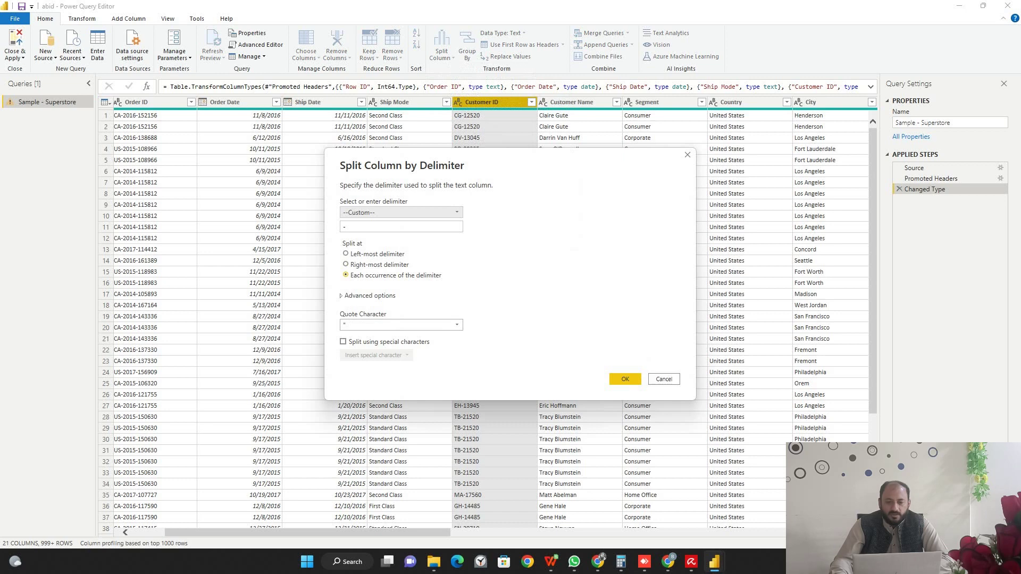
double_click(344, 227)
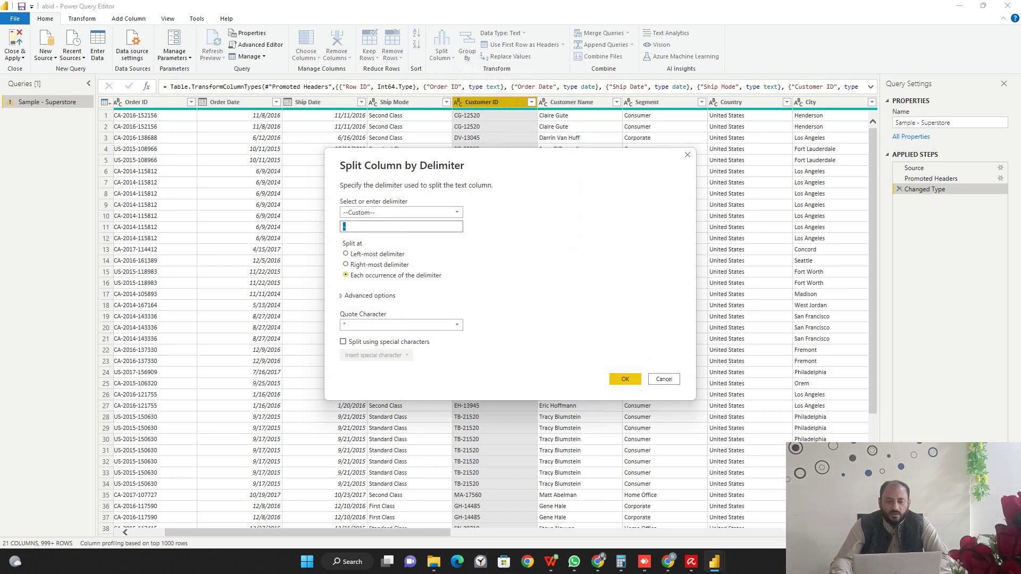
click(625, 379)
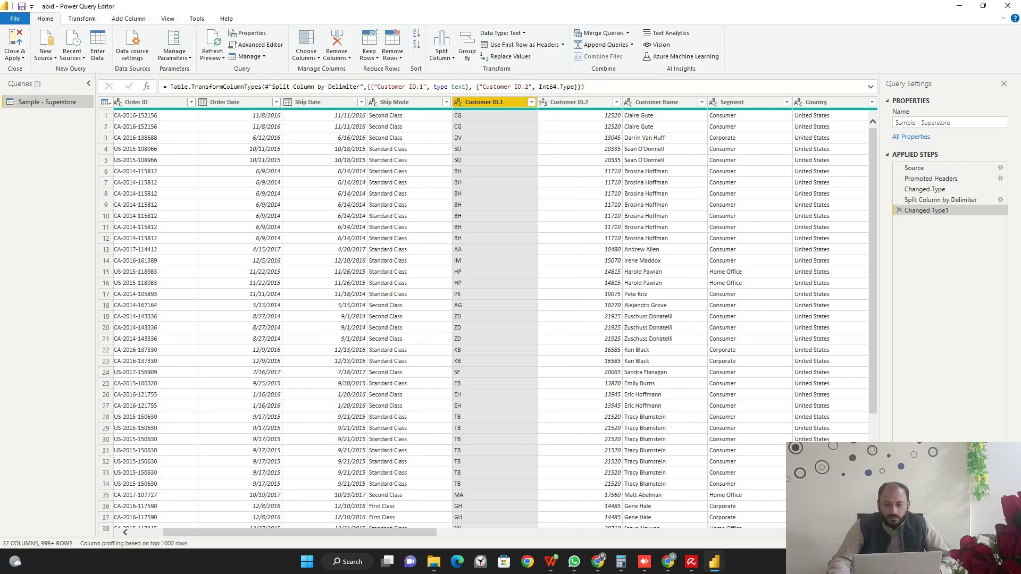
ctrl+click(569, 102)
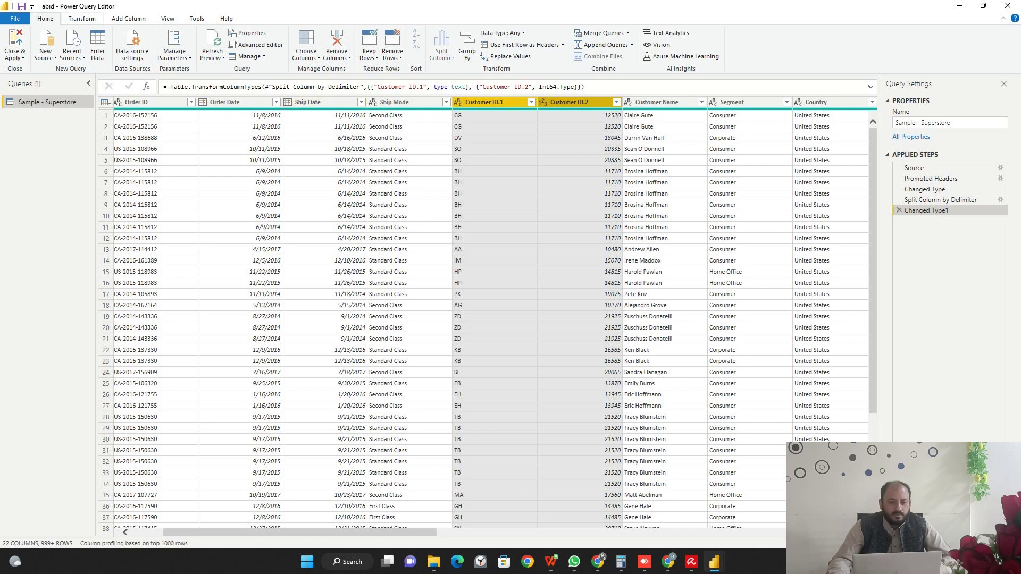
- Merge Customer ID.1 and Customer ID.2 with a custom '-' separator into a Customer ID column
click(82, 18)
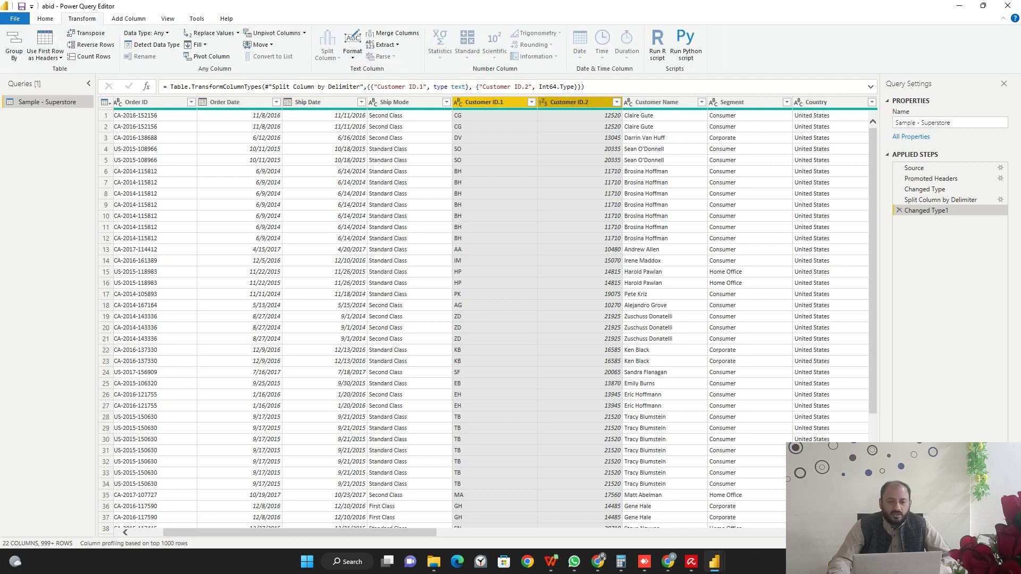
click(396, 33)
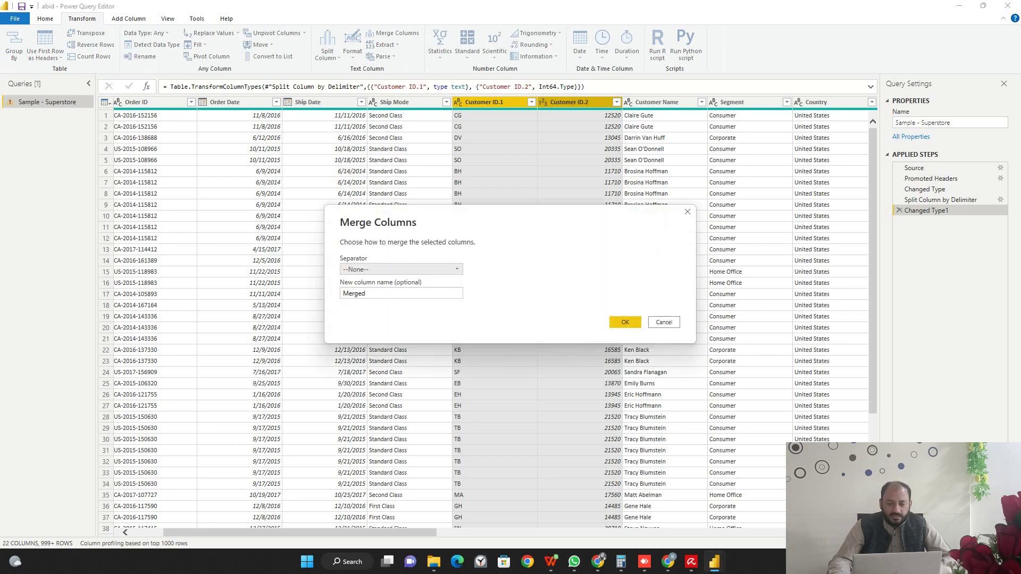
click(401, 269)
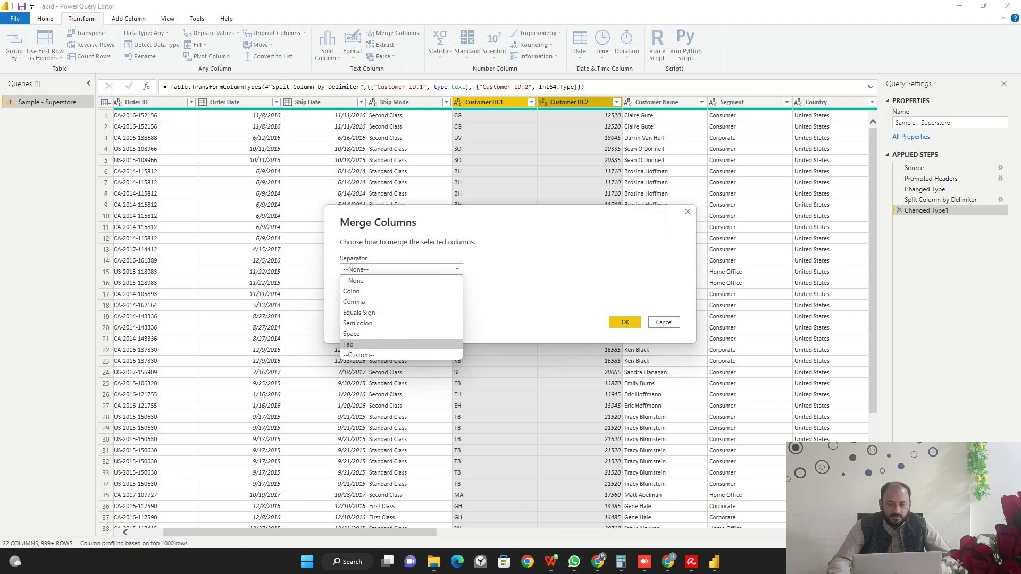
click(359, 355)
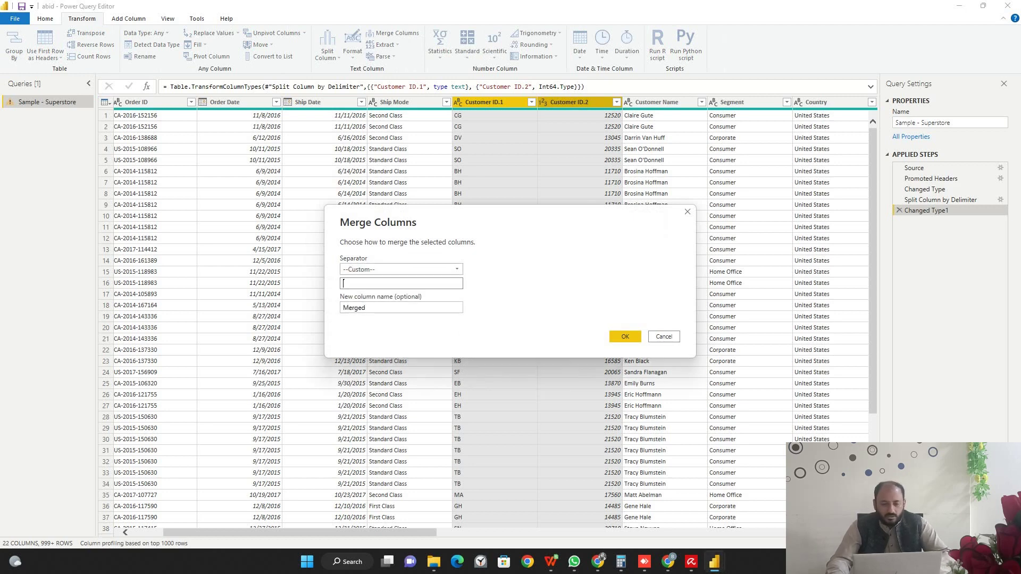
text(-)
key(Tab)
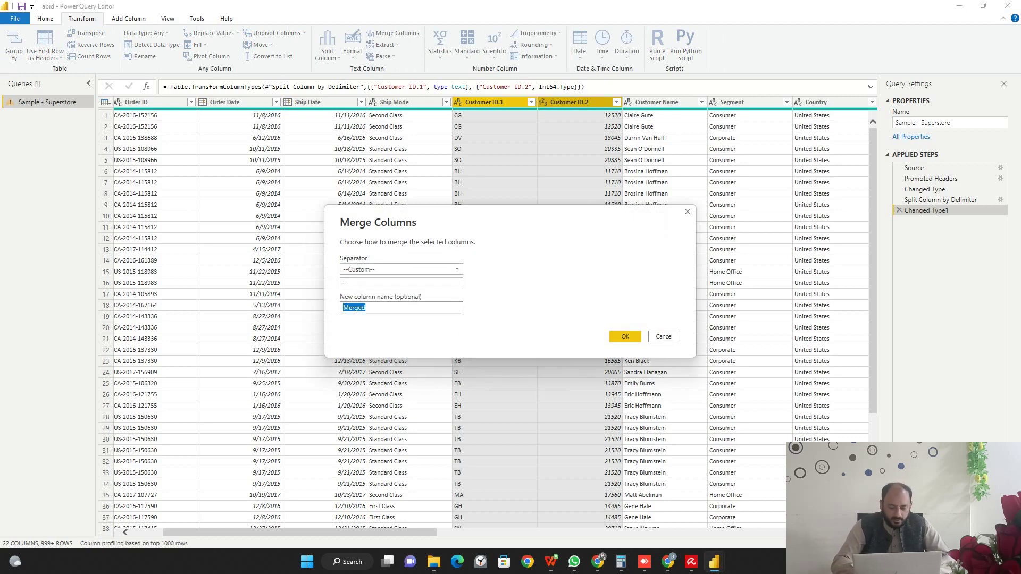
text(Cu)
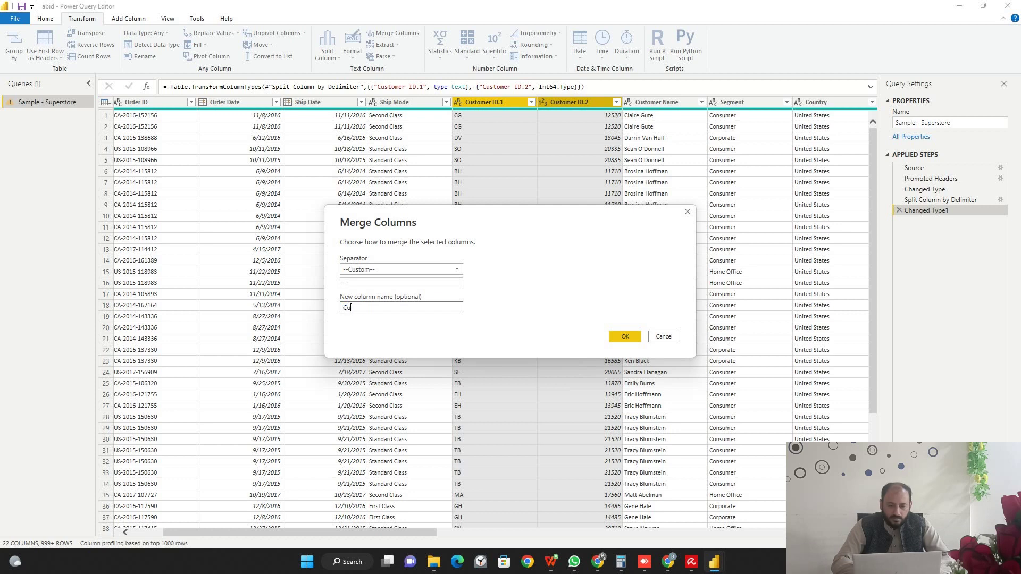
text(stomer ID)
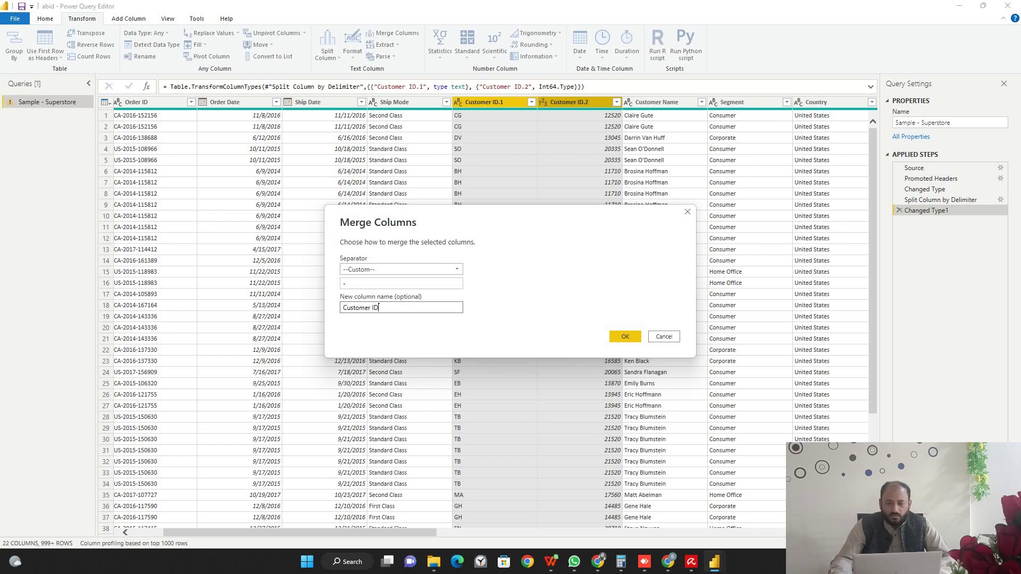
click(625, 336)
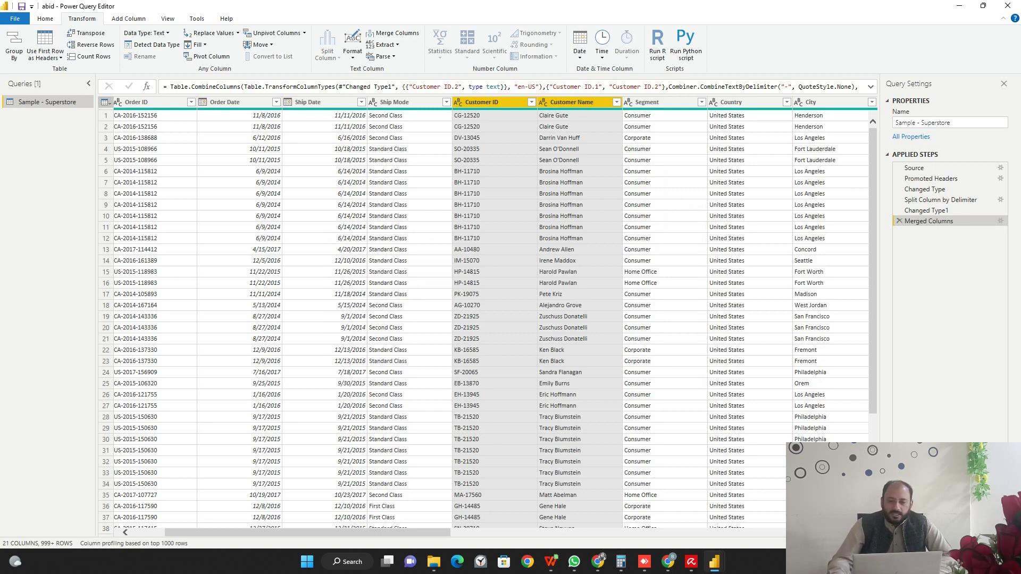
click(660, 102)
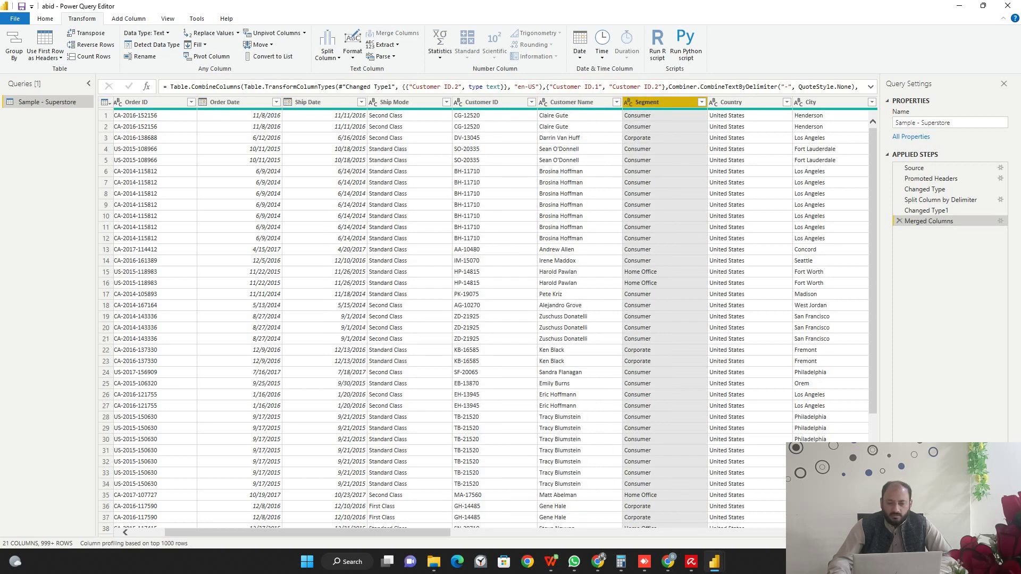
drag(308, 533, 562, 532)
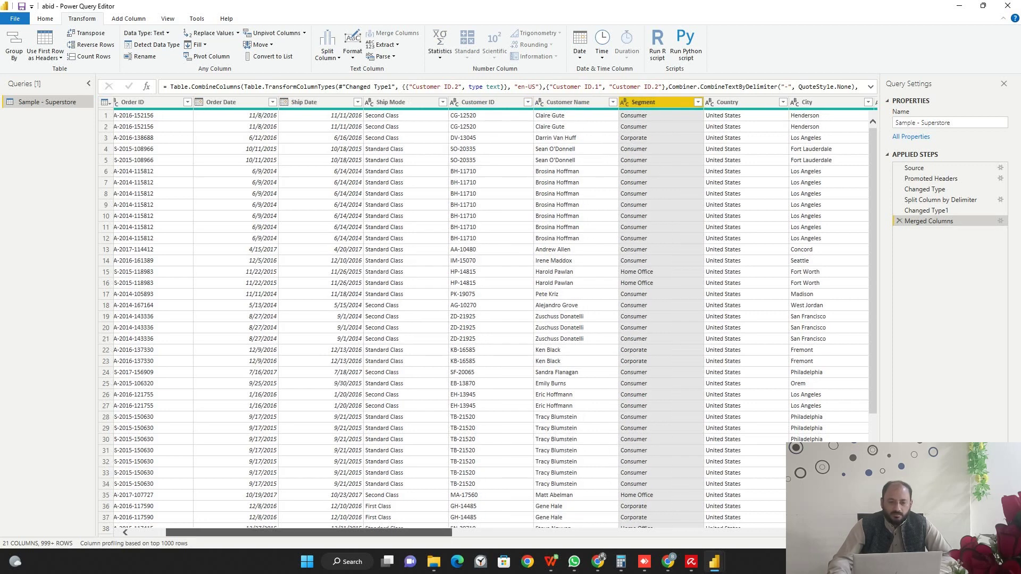
drag(562, 532, 674, 532)
click(612, 101)
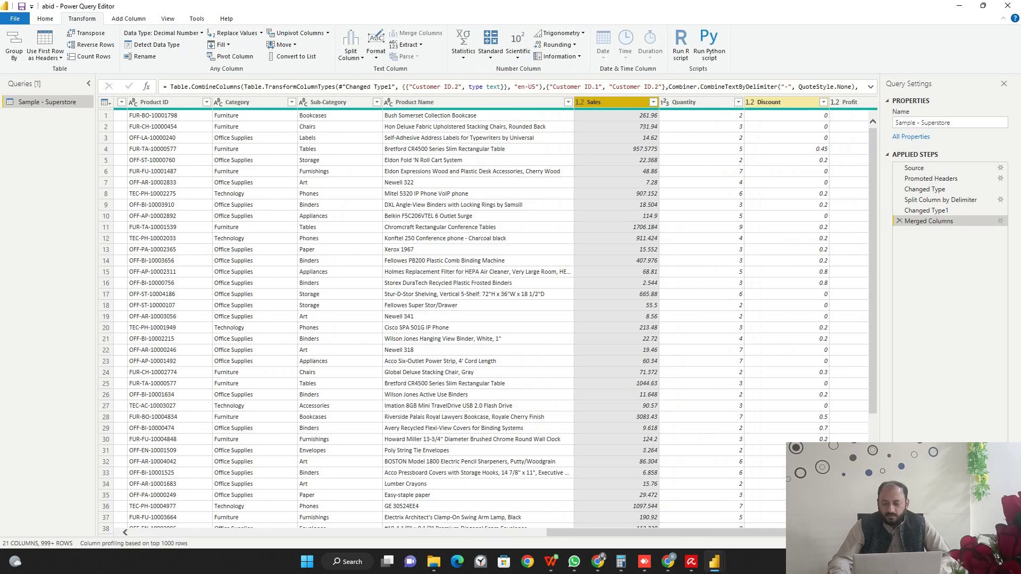
shift+click(849, 101)
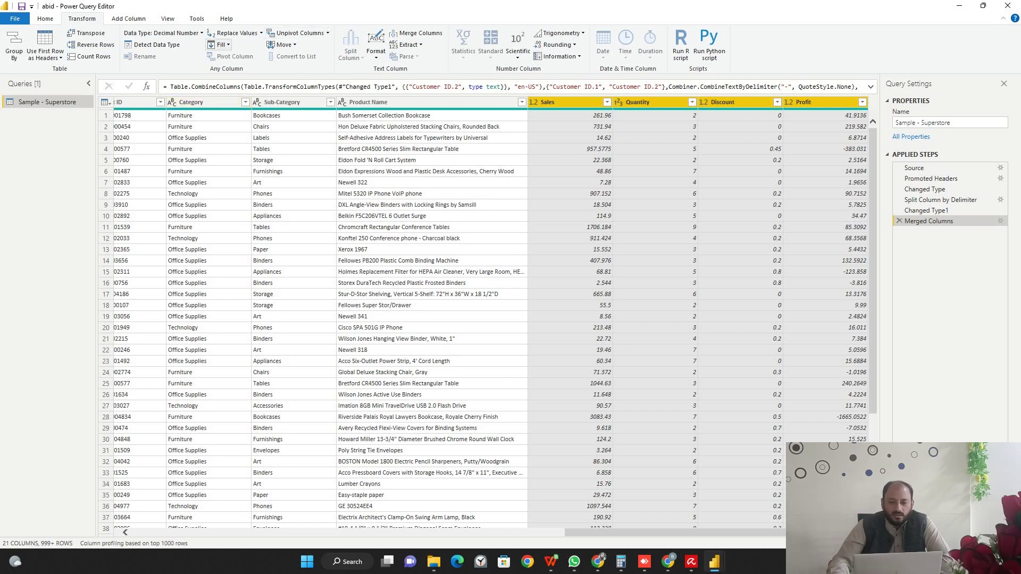
click(554, 102)
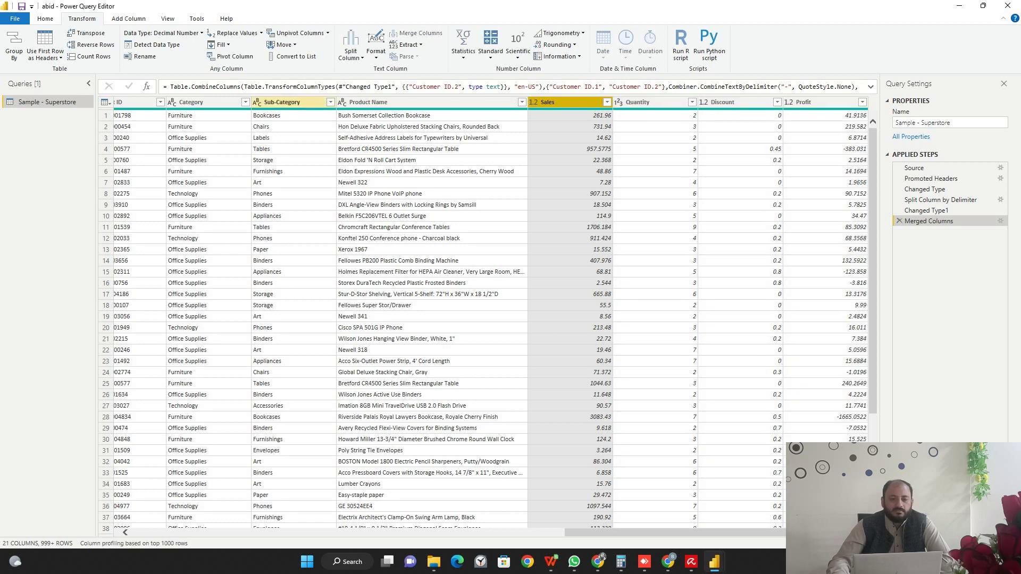
- Pivot the Sales column with Category chosen as the values column
click(234, 57)
mouse_move(389, 256)
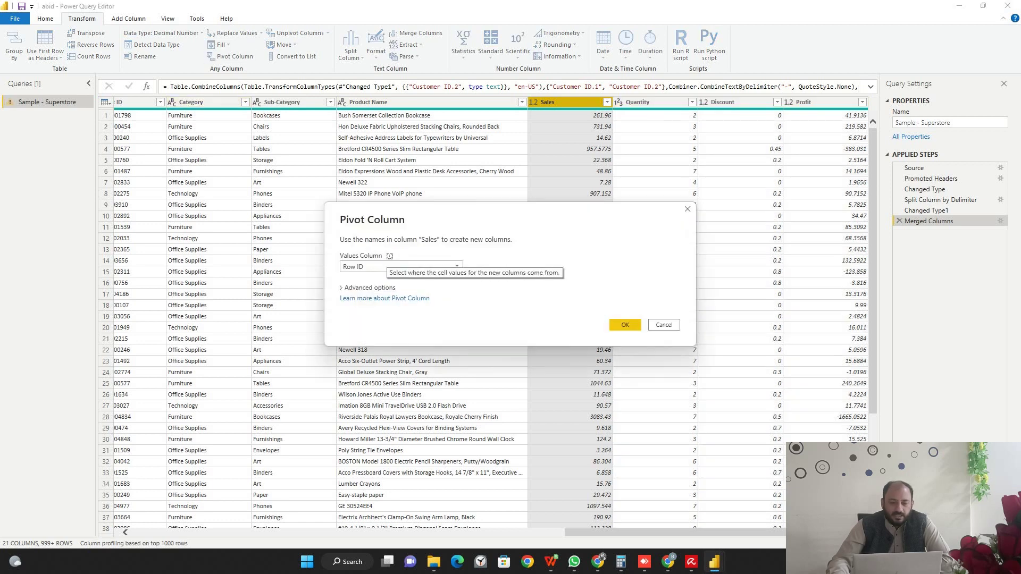
click(401, 266)
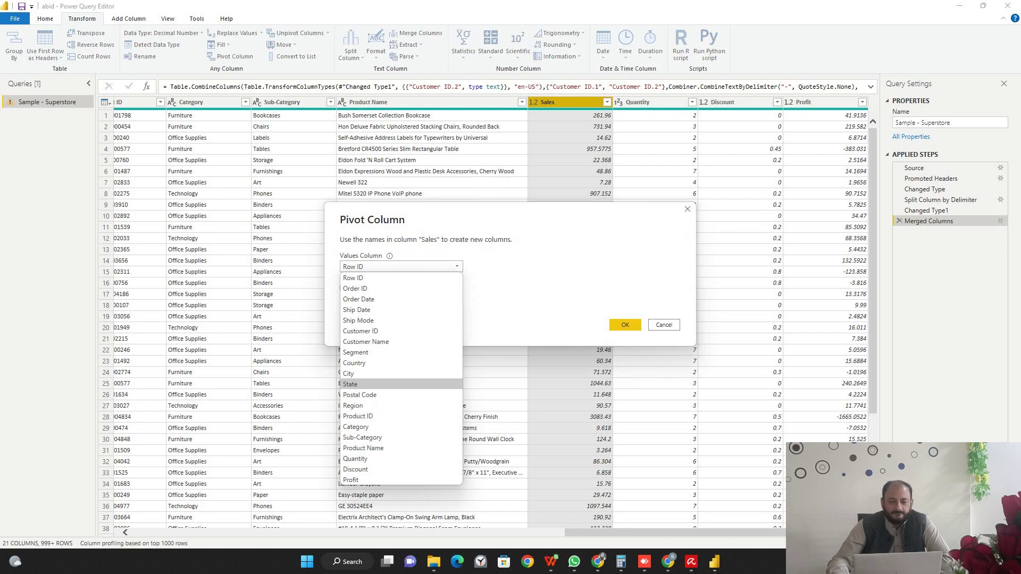
click(355, 427)
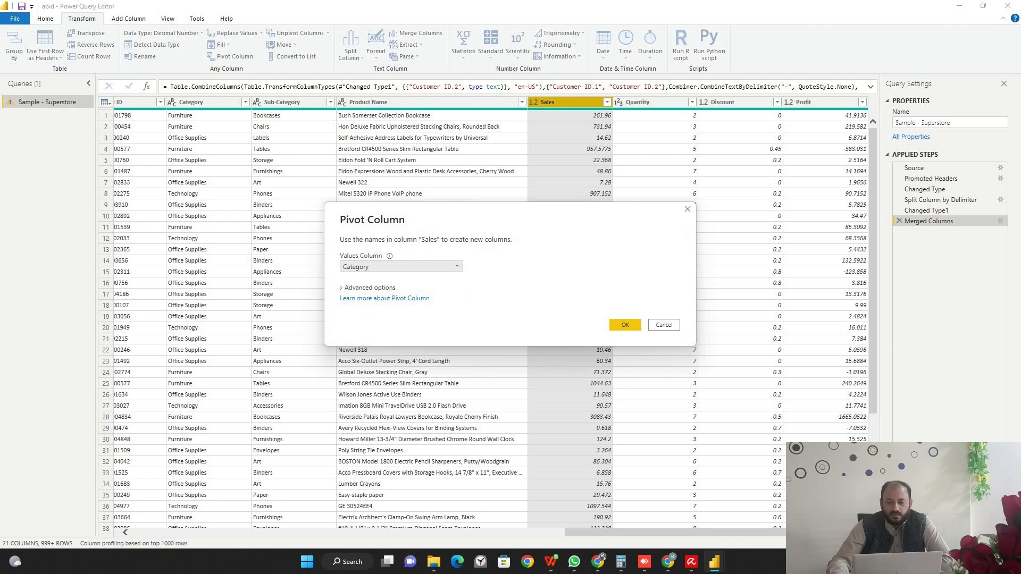
click(625, 324)
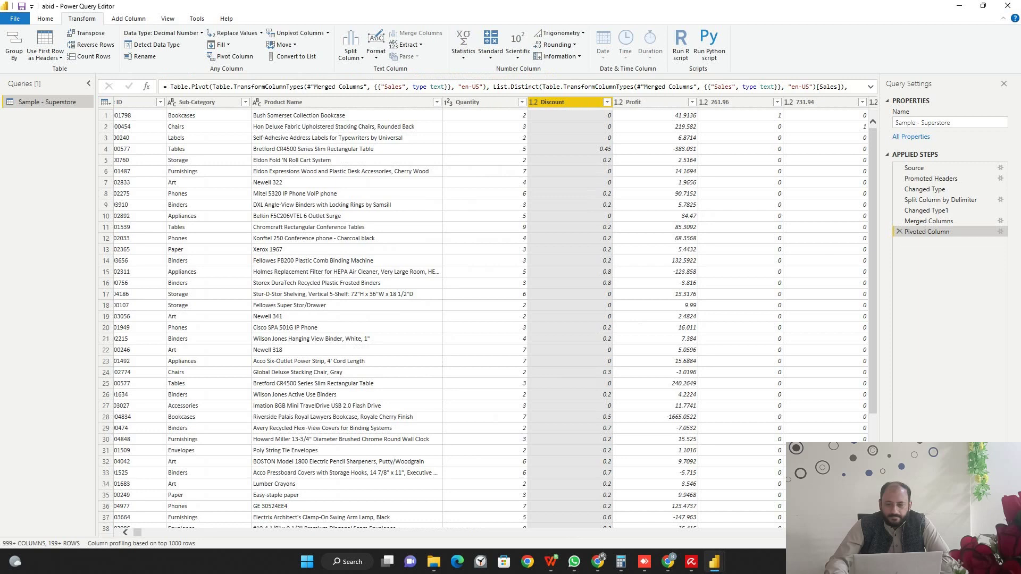
- Scroll through the new Sales-value columns and select the 48.86 column
scroll(486, 319, right, 2)
scroll(486, 319, right, 3)
scroll(487, 319, right, 3)
scroll(486, 319, right, 3)
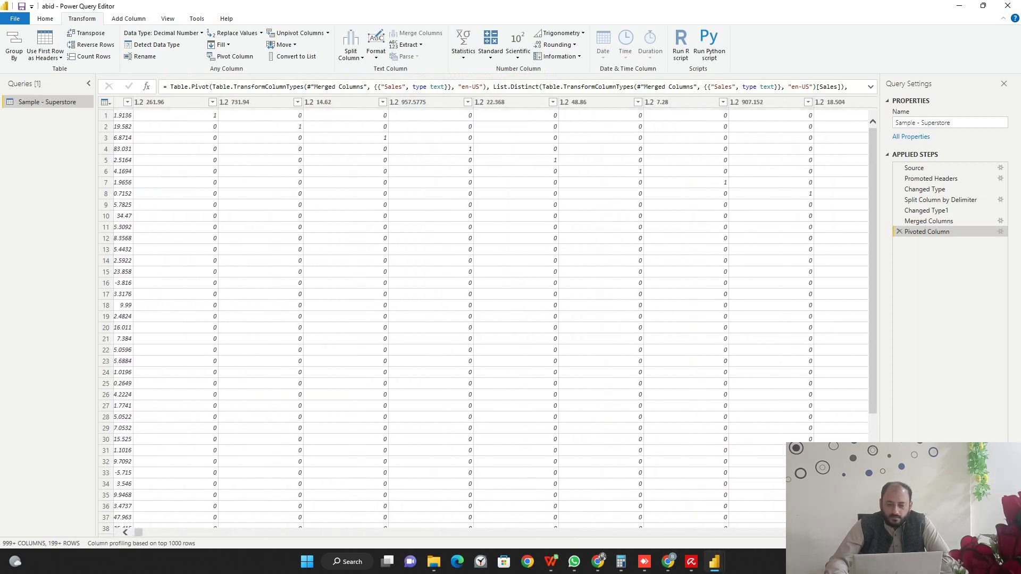
click(579, 102)
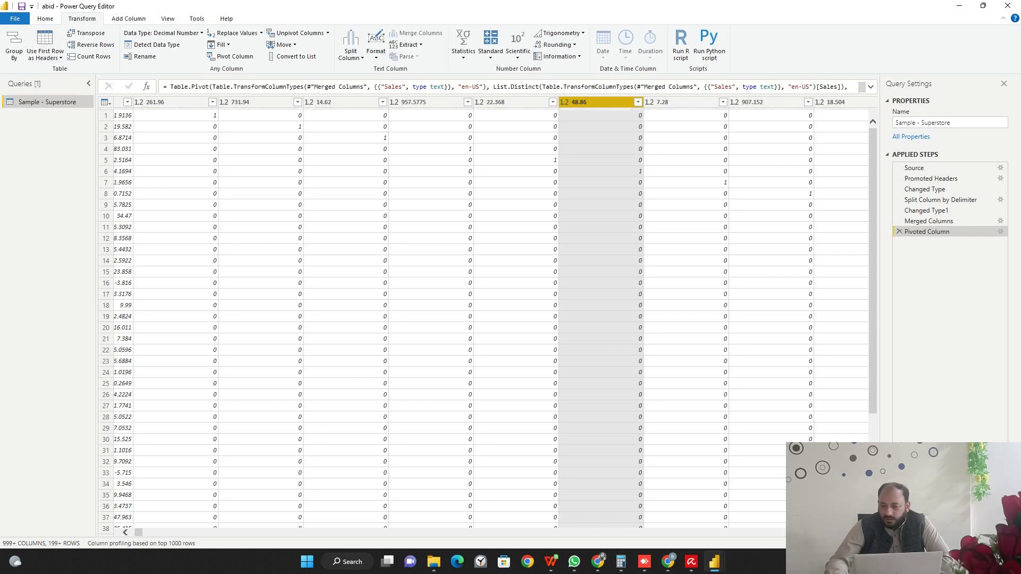
- Delete the Pivoted Column, Merged Columns, Changed Type1 and Split Column by Delimiter steps
click(899, 232)
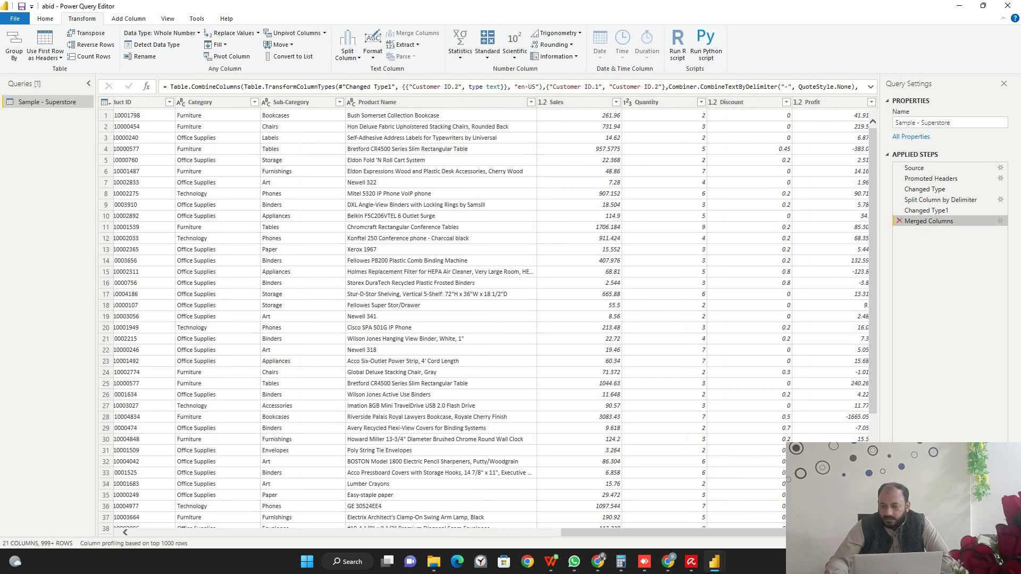
click(899, 220)
click(899, 210)
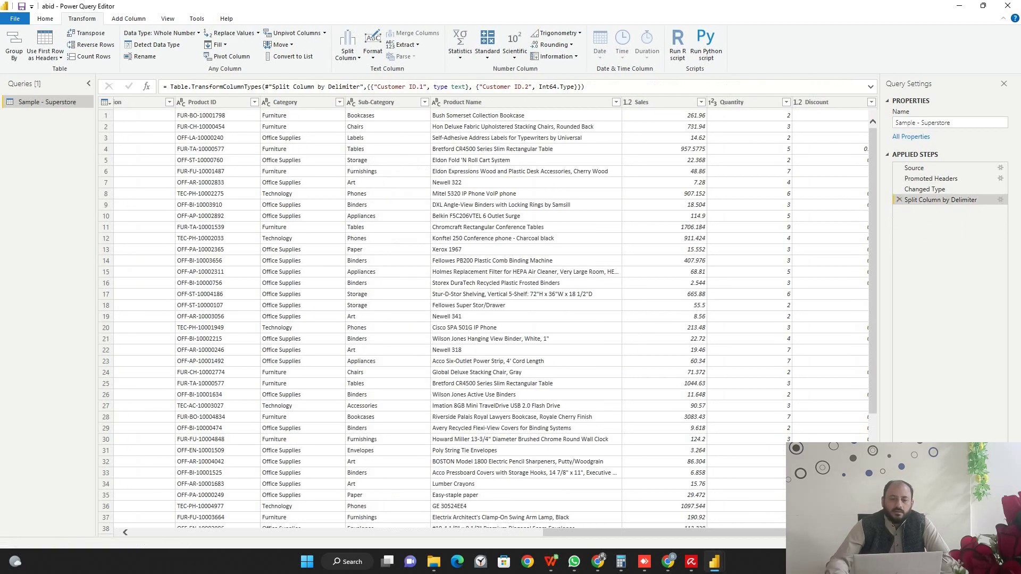
click(899, 199)
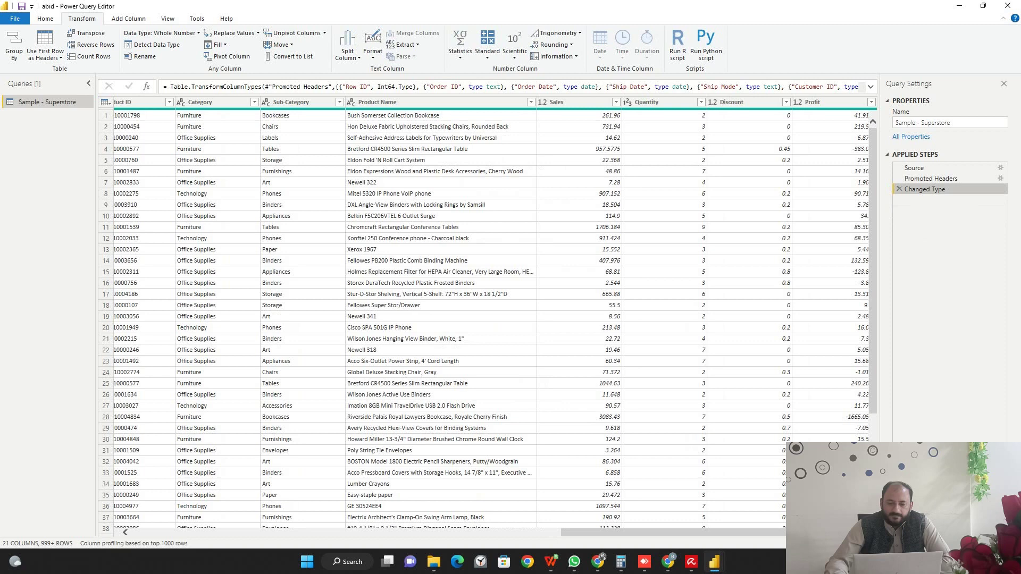
- Cancel a Sales pivot and start a pivot on the Category column instead
click(574, 102)
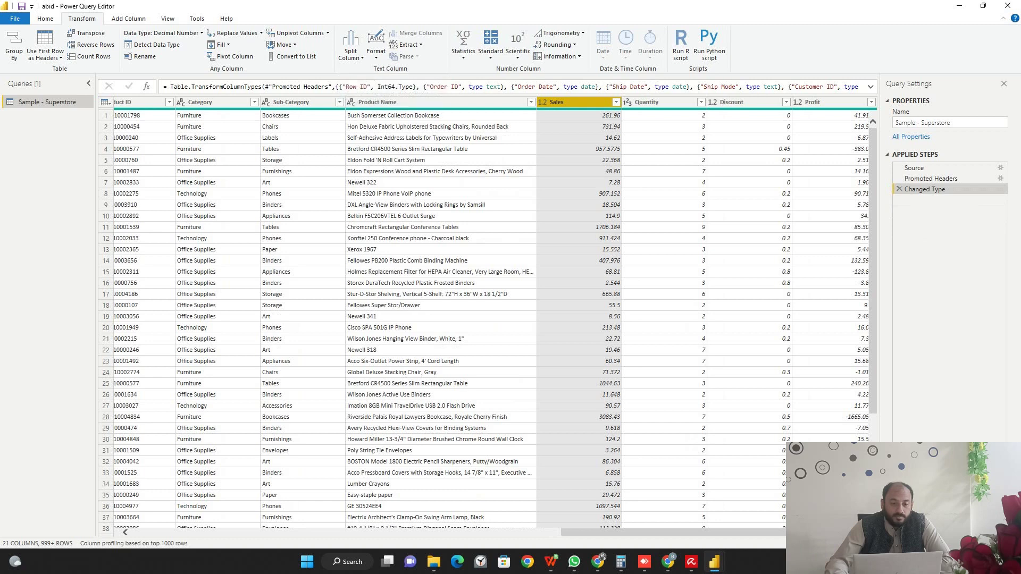
click(231, 57)
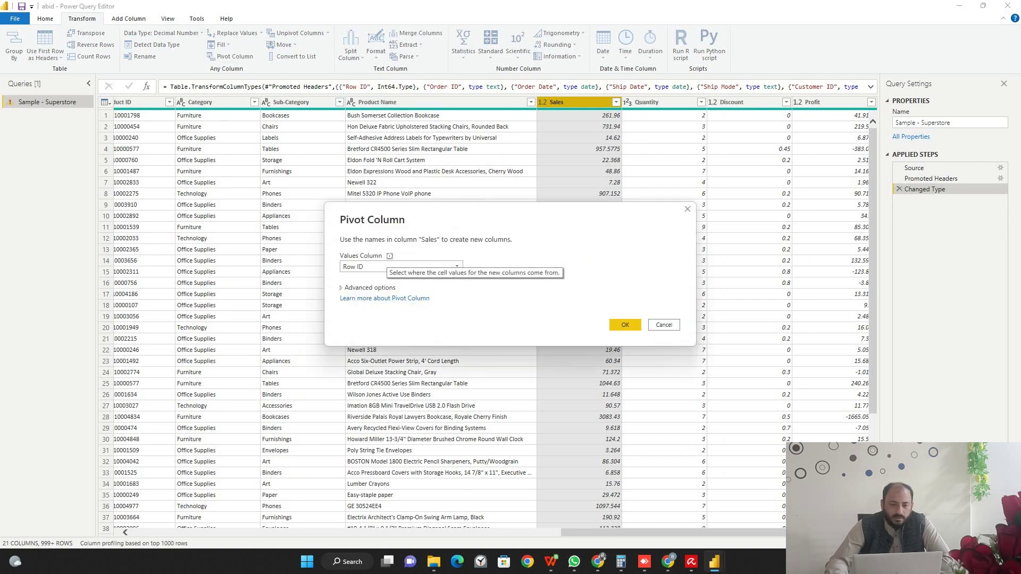
click(664, 325)
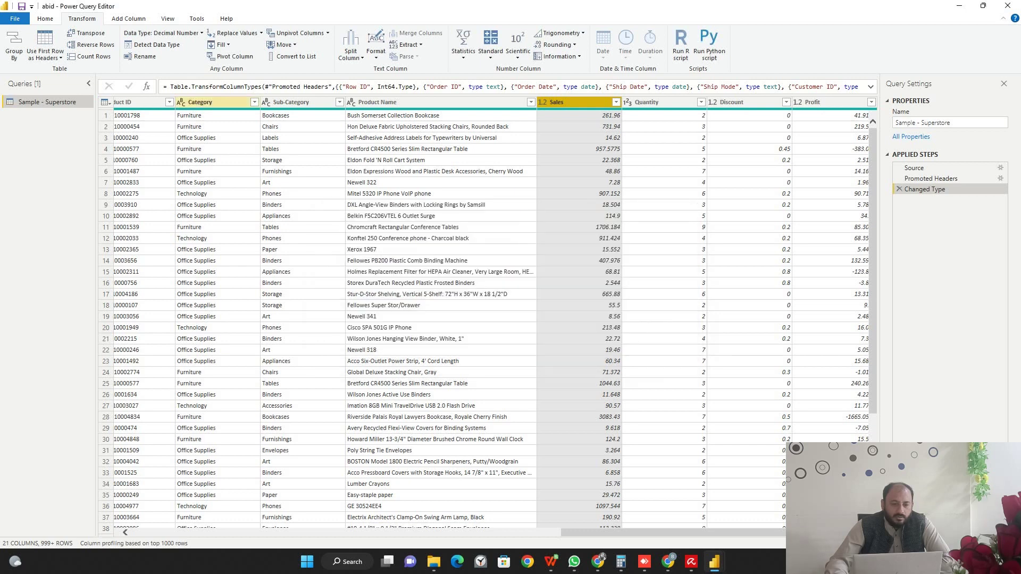
click(207, 102)
click(208, 56)
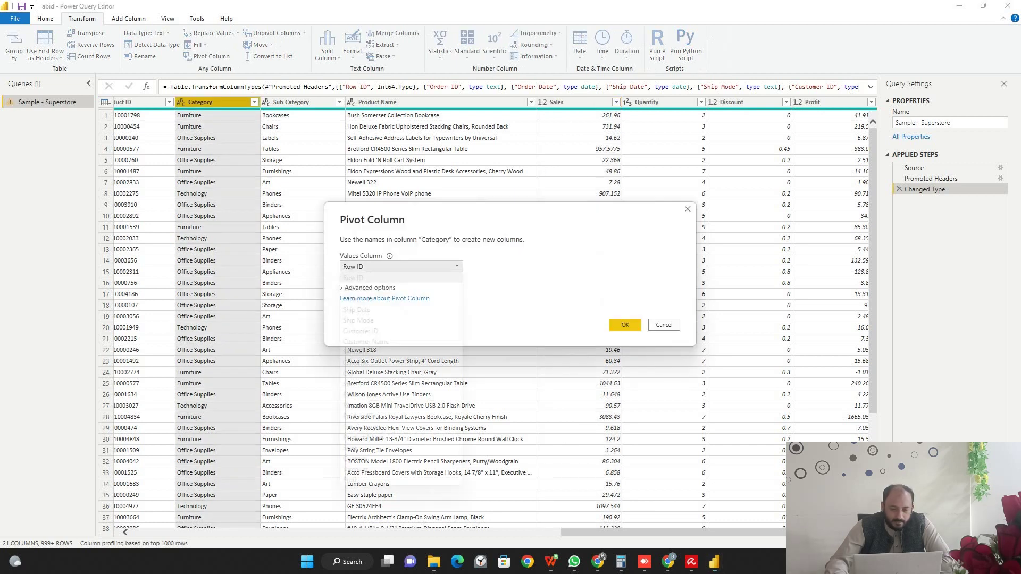
- Pivot Category using State as the values column with Count (All) aggregation
click(401, 266)
click(372, 384)
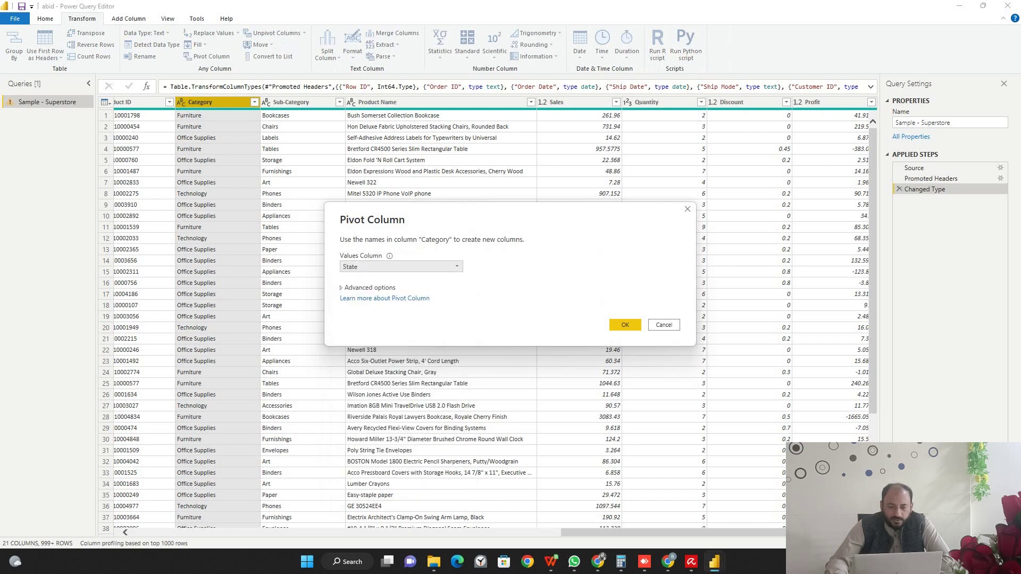
click(370, 288)
click(401, 309)
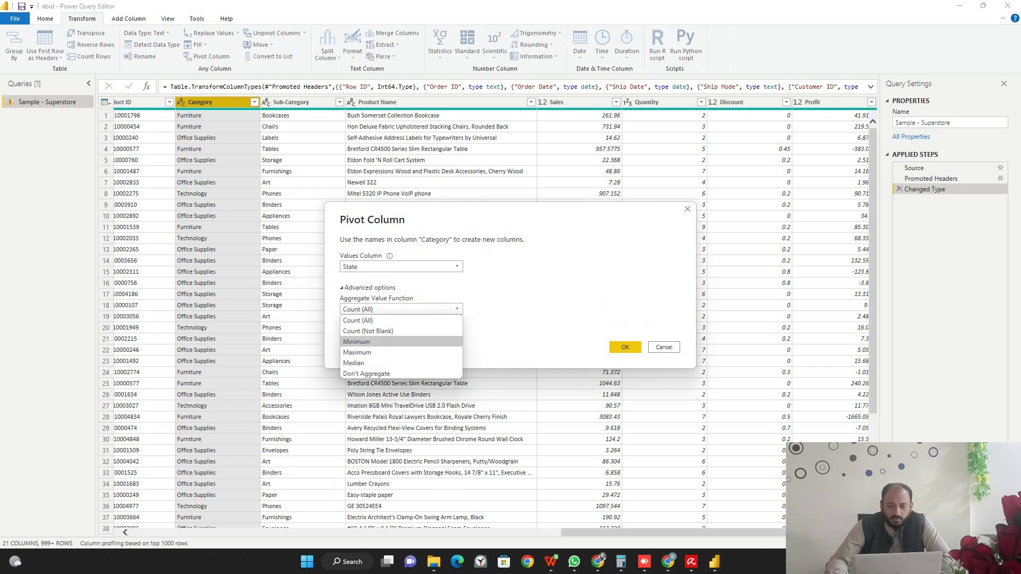
key(Escape)
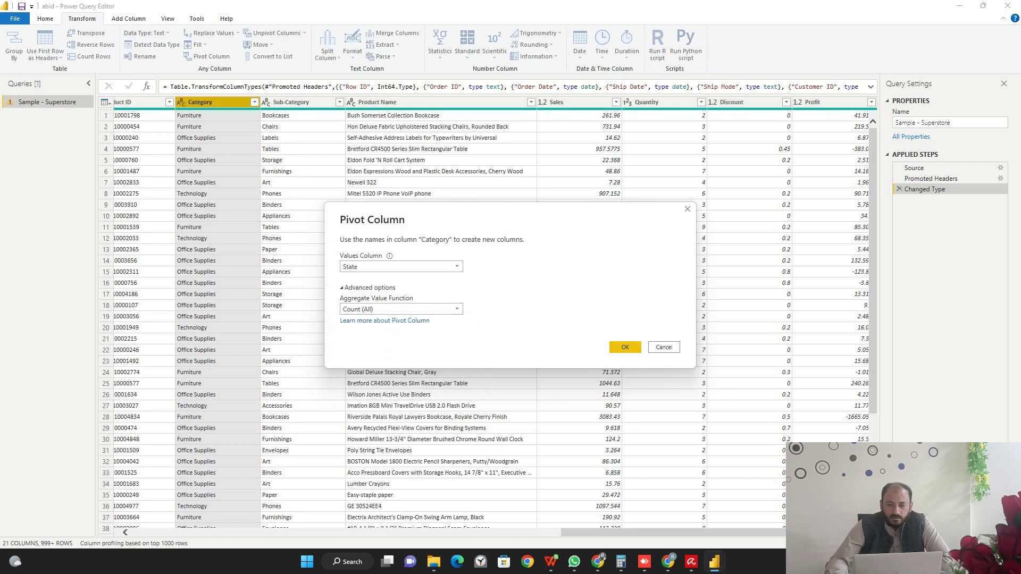
key(Return)
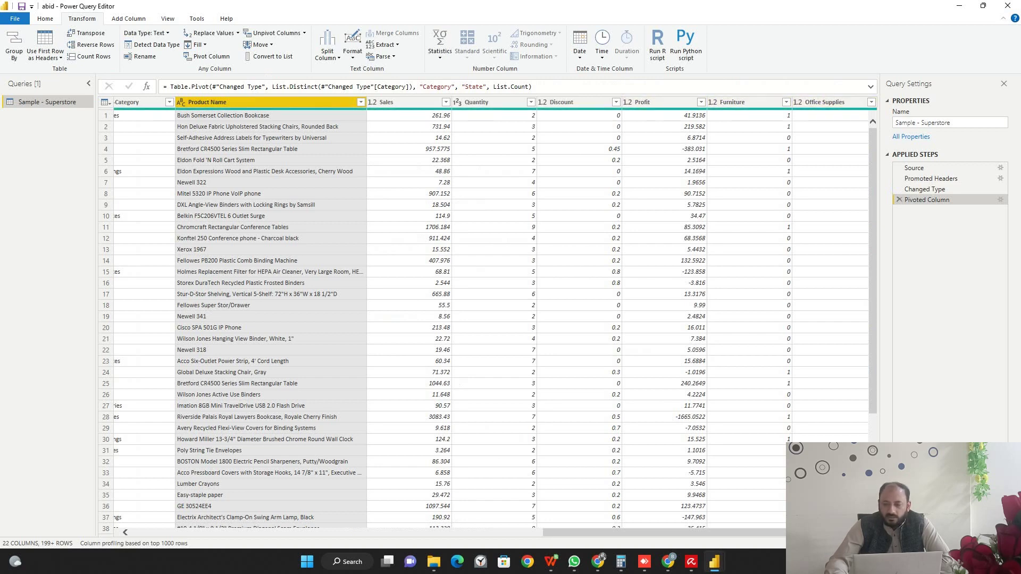
- Select the Furniture, Office Supplies and Technology columns together and apply Unpivot Columns
scroll(734, 103, right, 3)
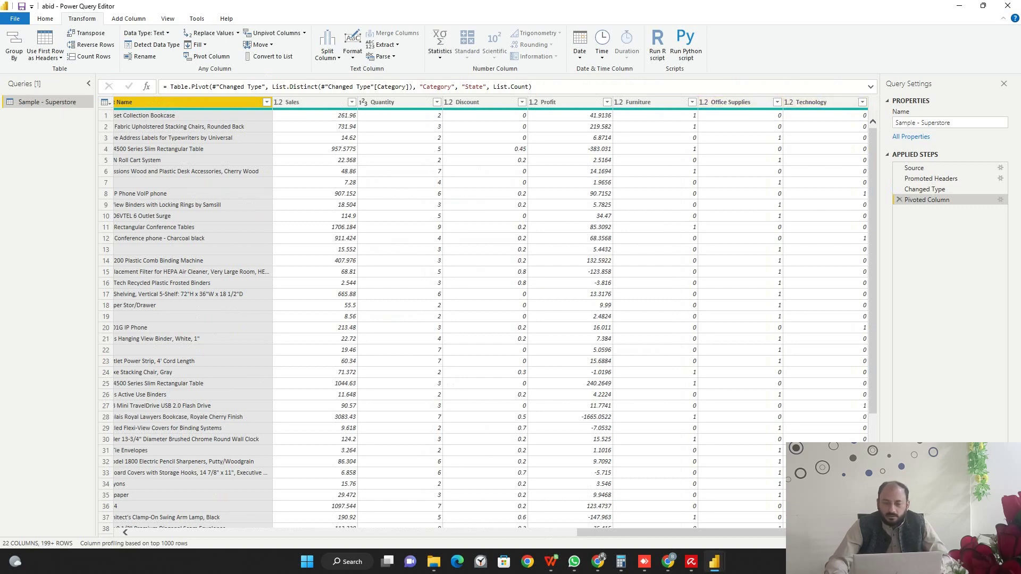
click(553, 102)
click(638, 102)
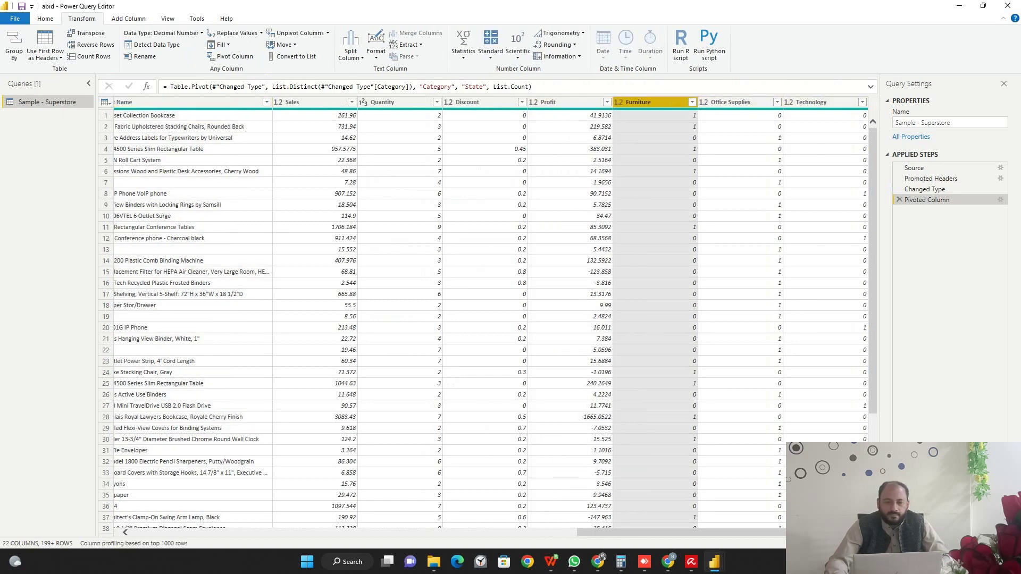
ctrl+click(811, 102)
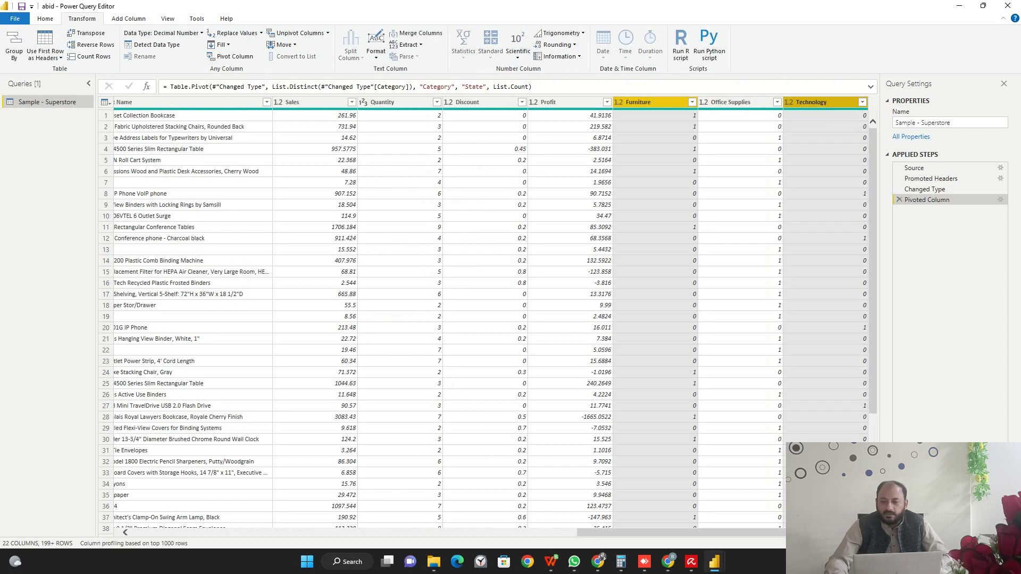
click(731, 102)
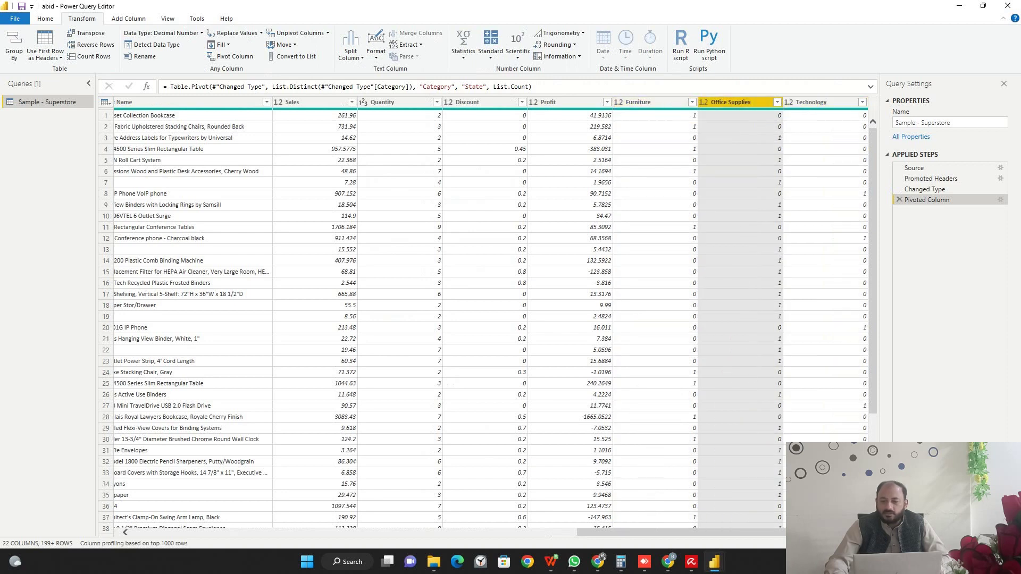
click(638, 103)
shift+click(811, 103)
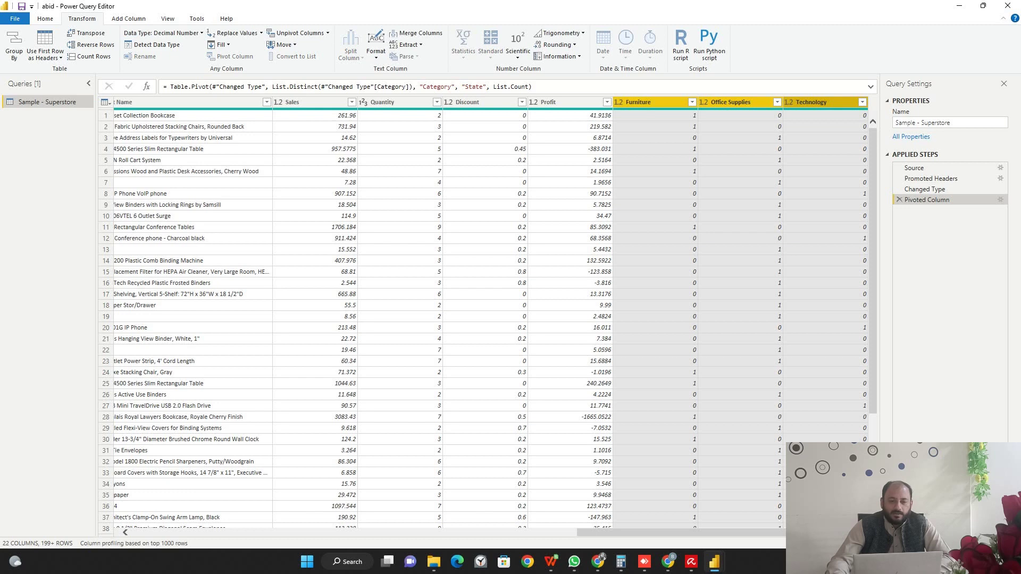
click(297, 33)
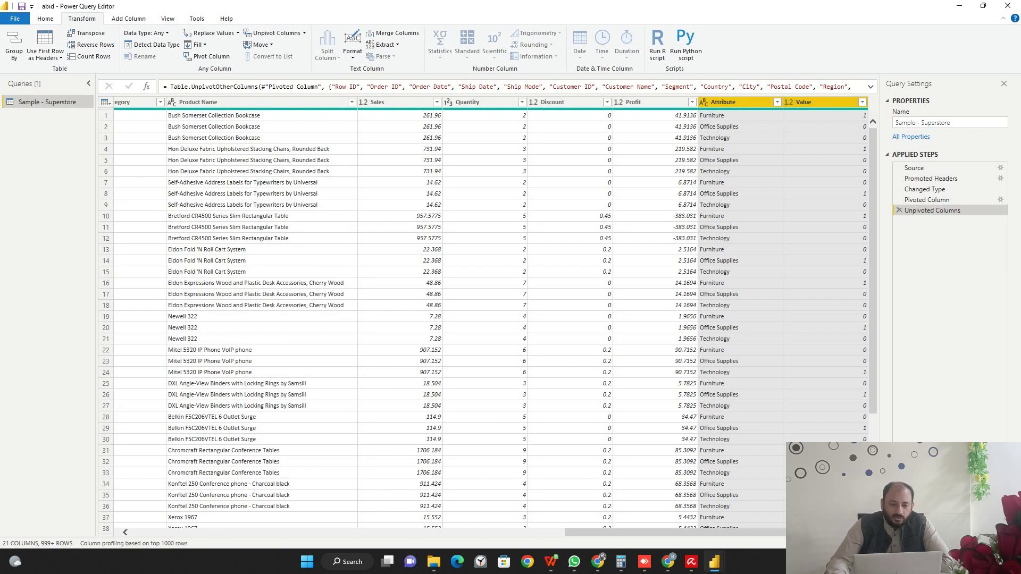
- Review the Table.UnpivotOtherColumns formula, then delete the Pivoted Column applied step
drag(352, 86, 567, 87)
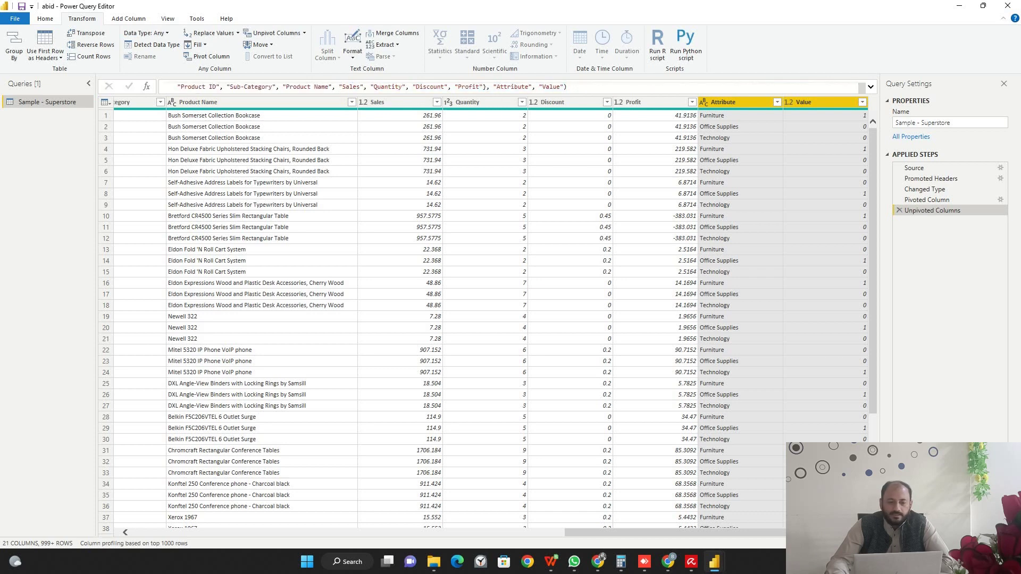
click(870, 86)
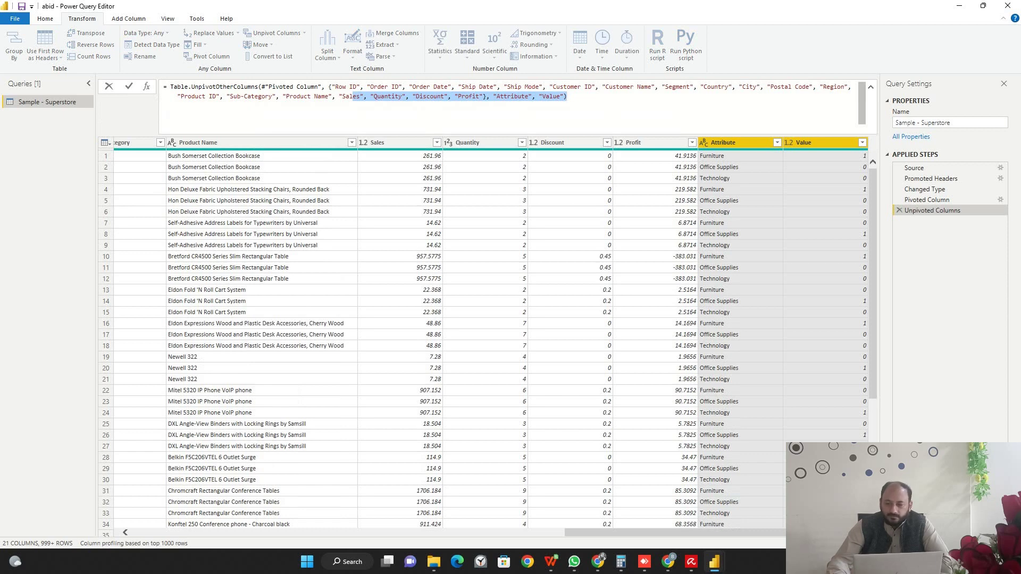
click(871, 87)
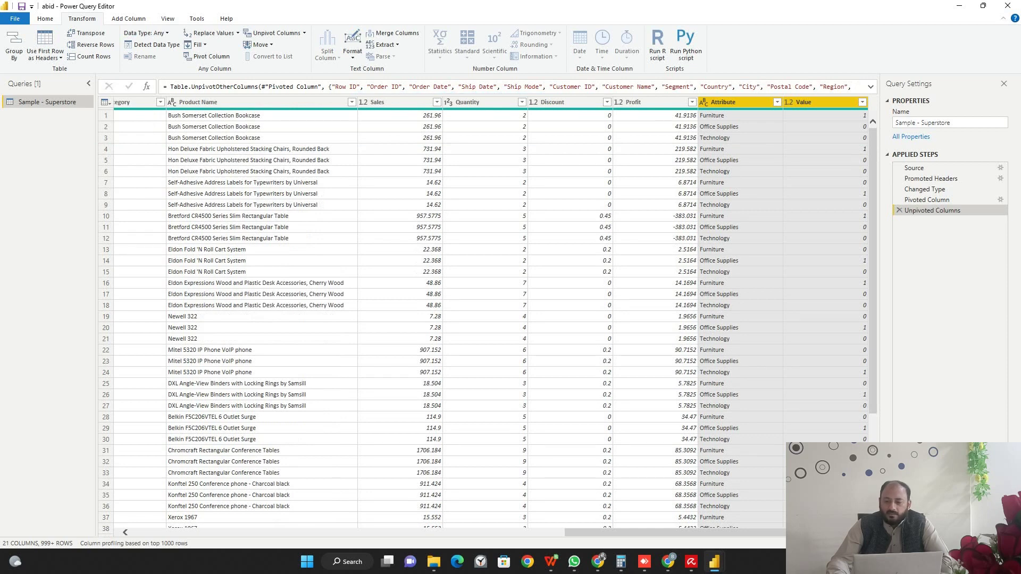
mouse_move(927, 199)
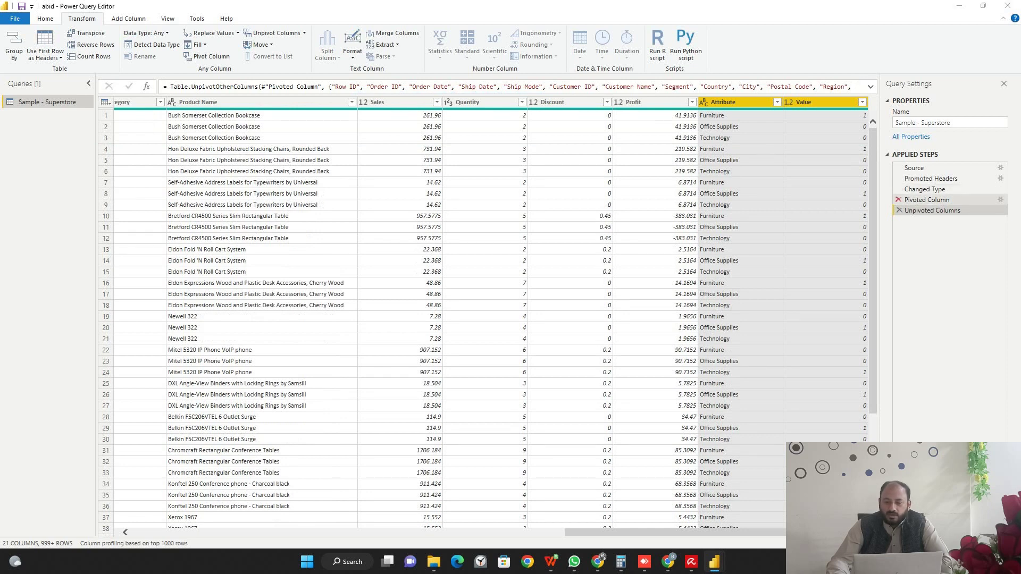
click(898, 199)
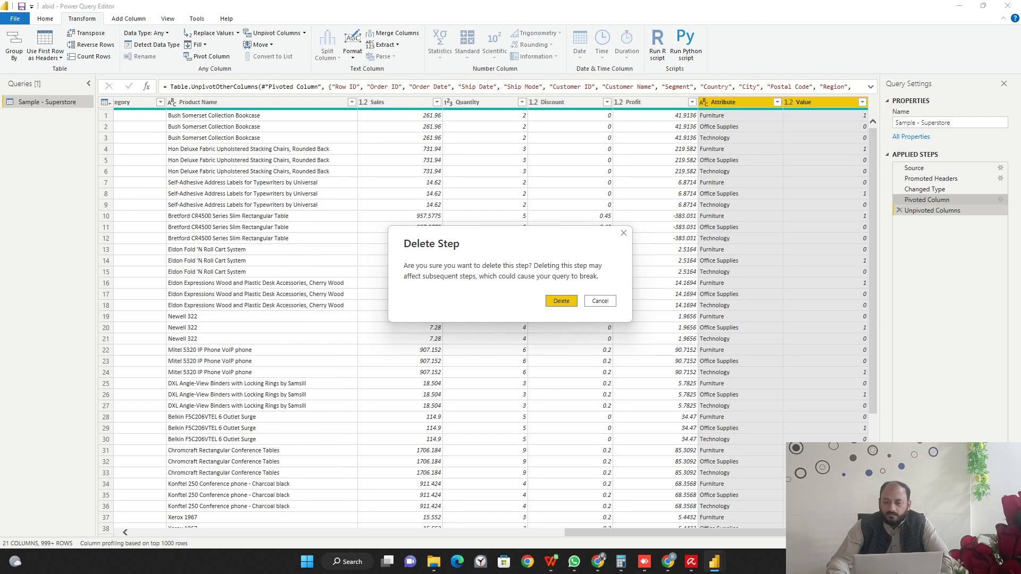
- Delete the Pivoted Column and Unpivoted Columns steps, leaving the query at Changed Type
key(Return)
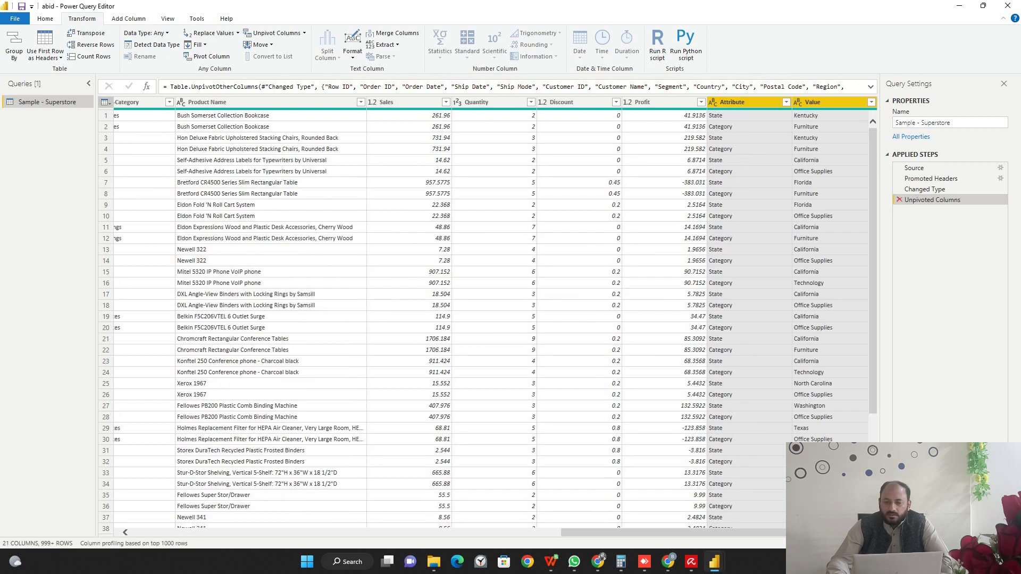
key(Delete)
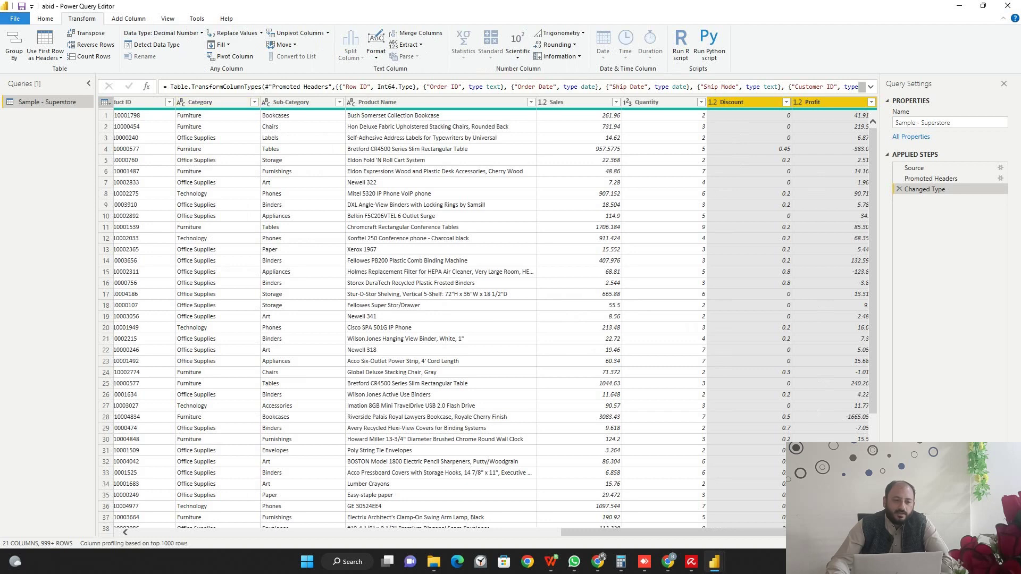
click(14, 19)
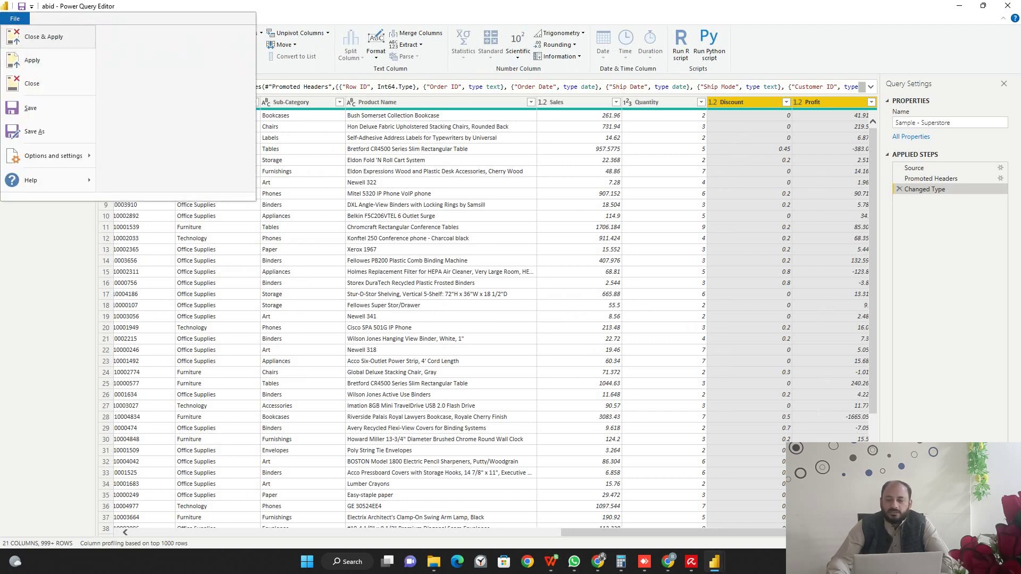
key(Escape)
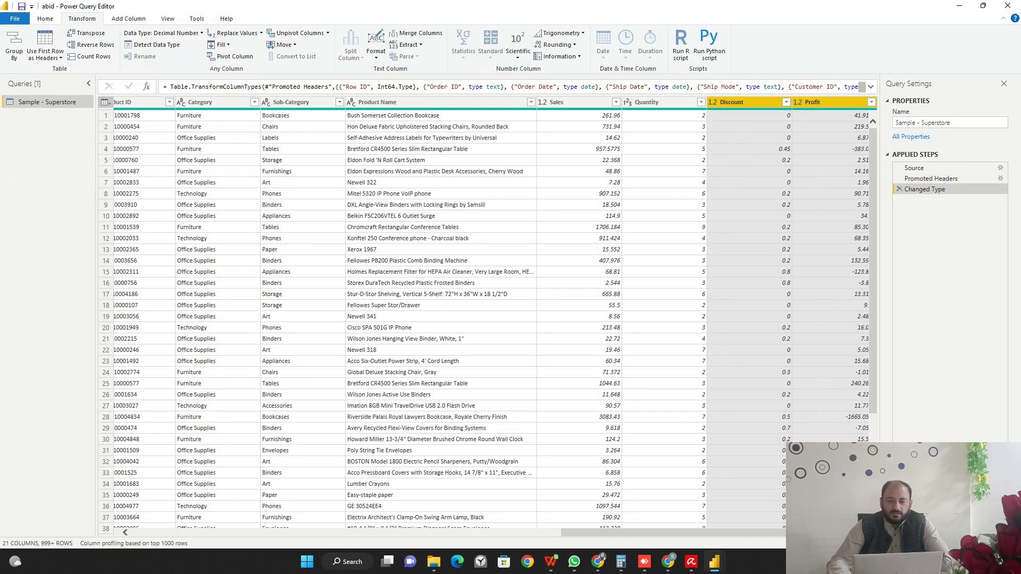
- Start a Group By on the Superstore query with Category as the grouping column
ctrl+click(291, 103)
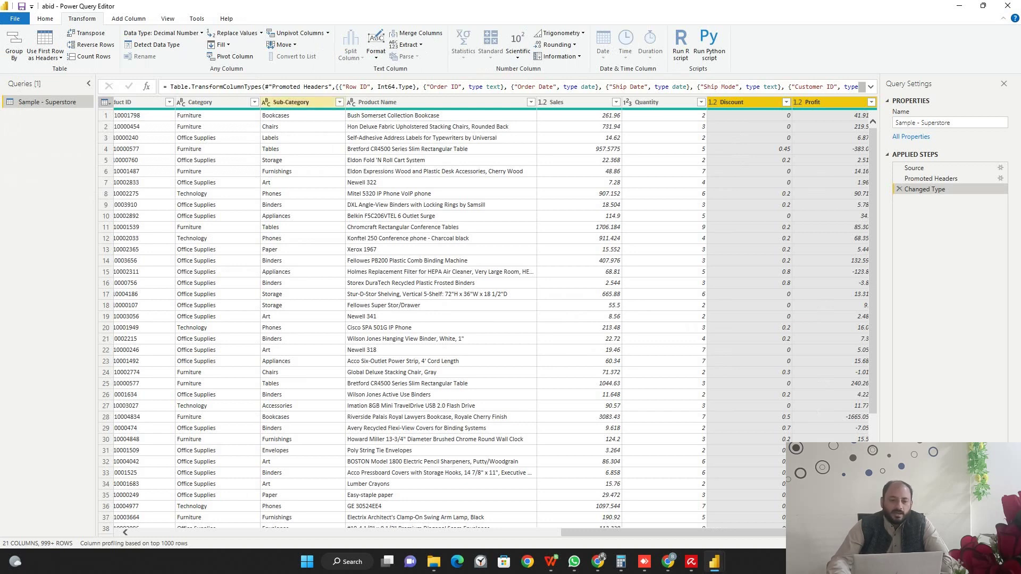
click(291, 102)
click(303, 116)
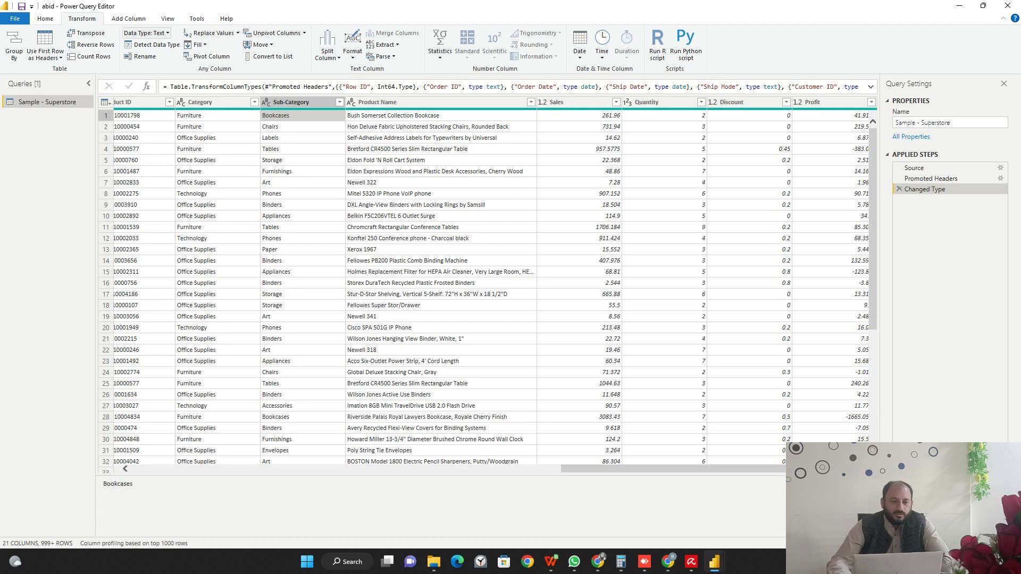
click(46, 18)
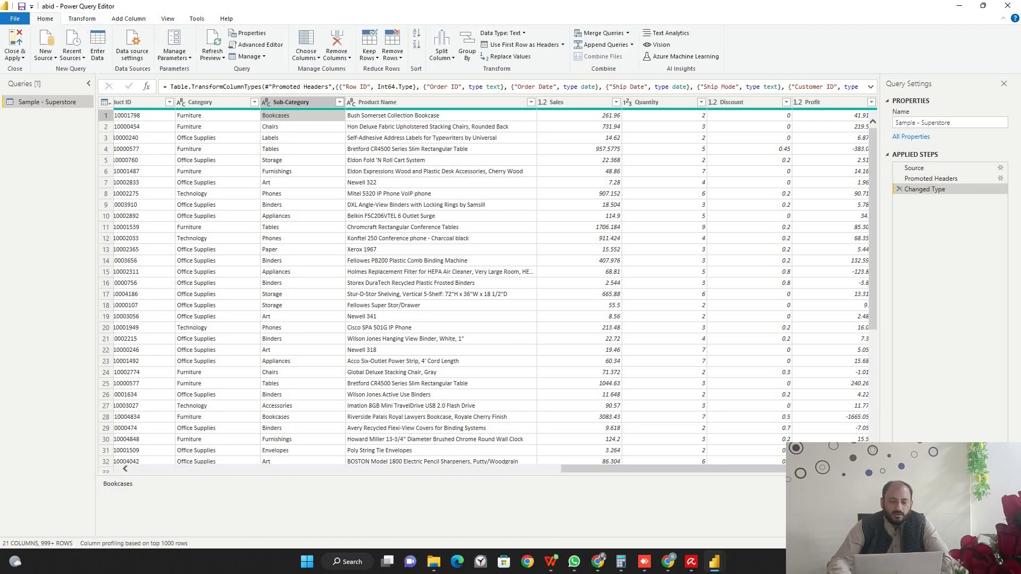
click(467, 47)
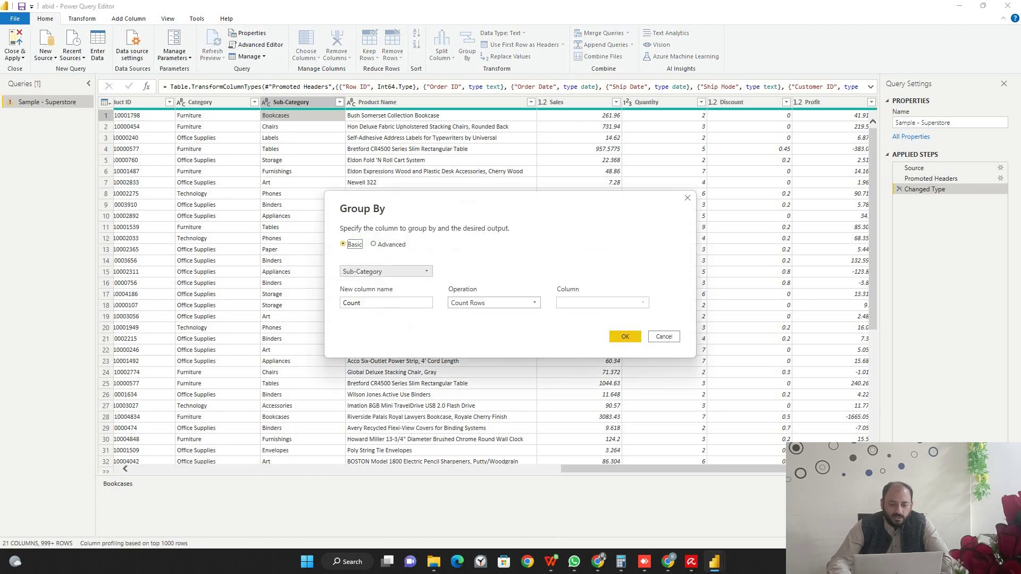
click(385, 271)
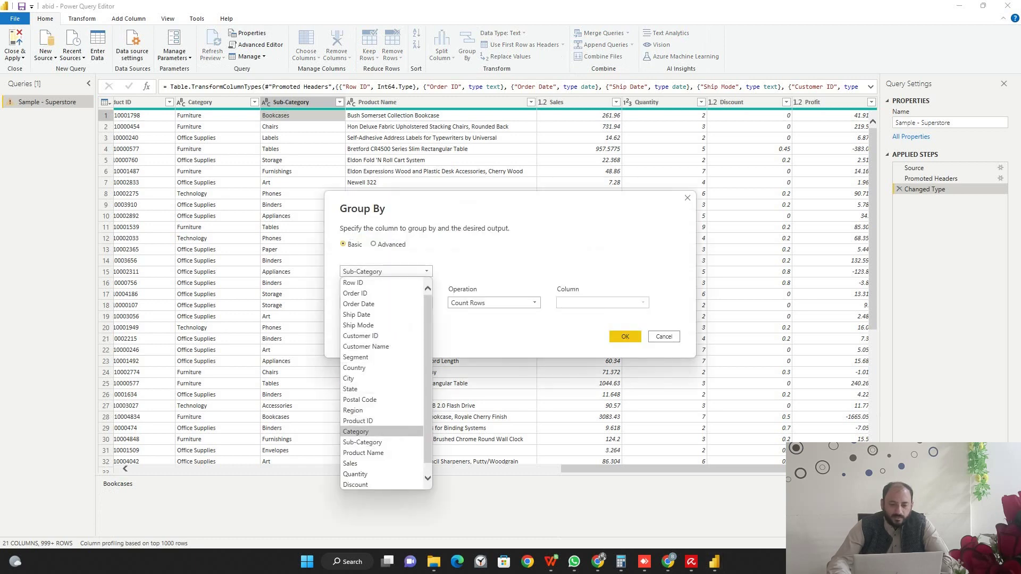
click(373, 432)
- Switch Group By to Advanced and add Sub-Category as a second grouping column
click(373, 245)
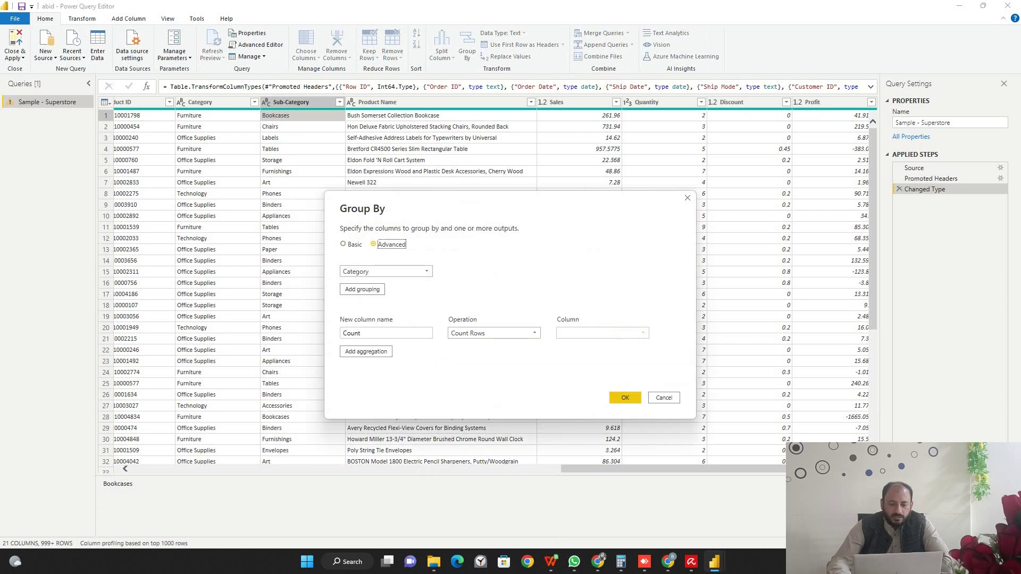
click(362, 290)
click(383, 288)
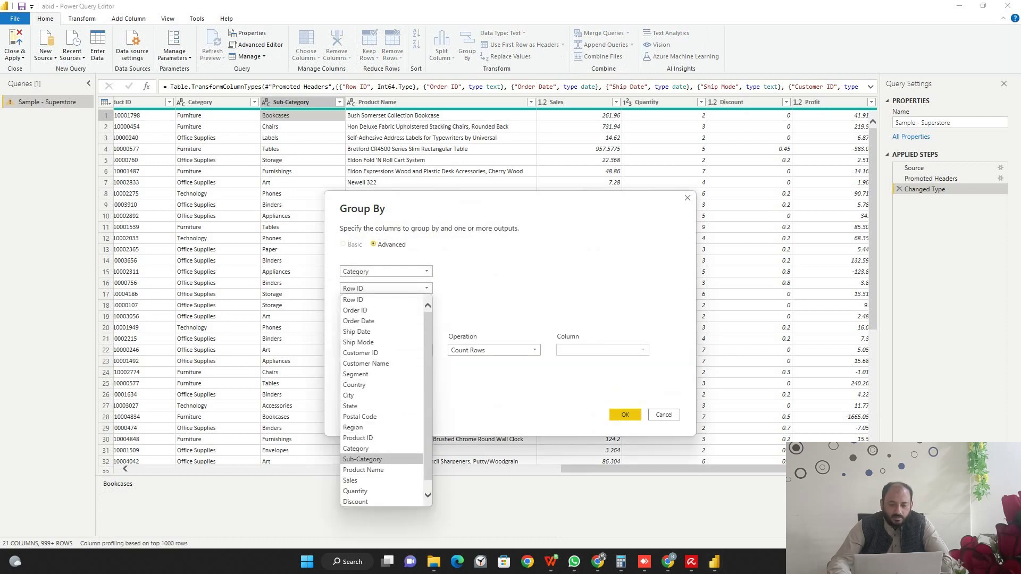
click(362, 459)
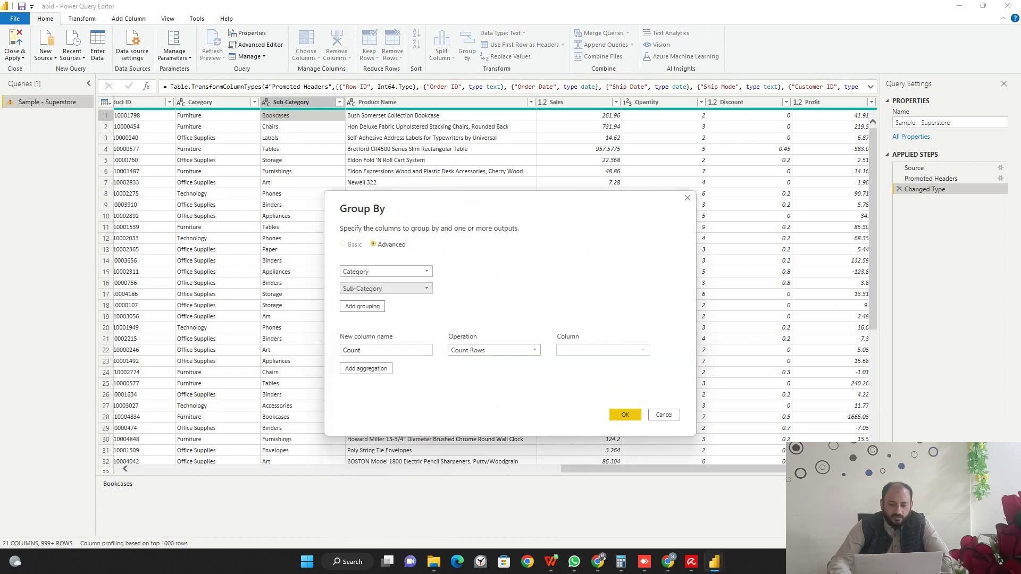
- Name the new column Sales, make it the Sum of Sales, and apply the grouping
double_click(352, 350)
text(Sales)
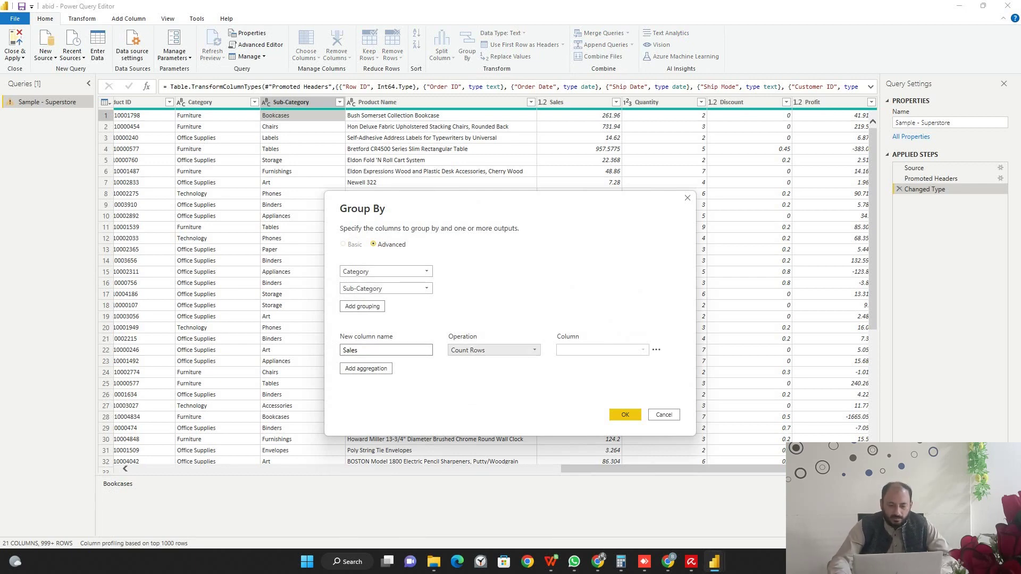
click(494, 350)
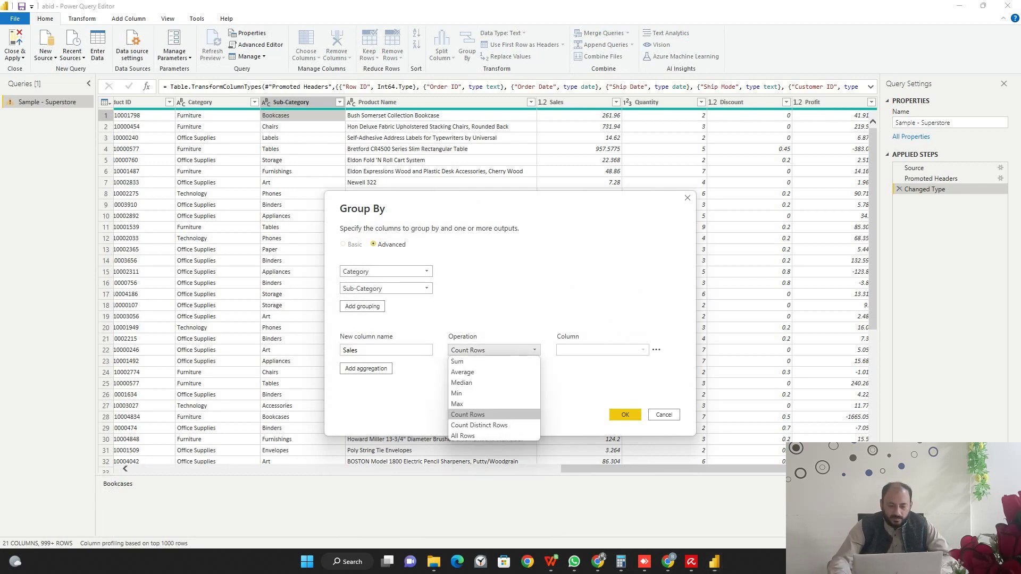
click(457, 361)
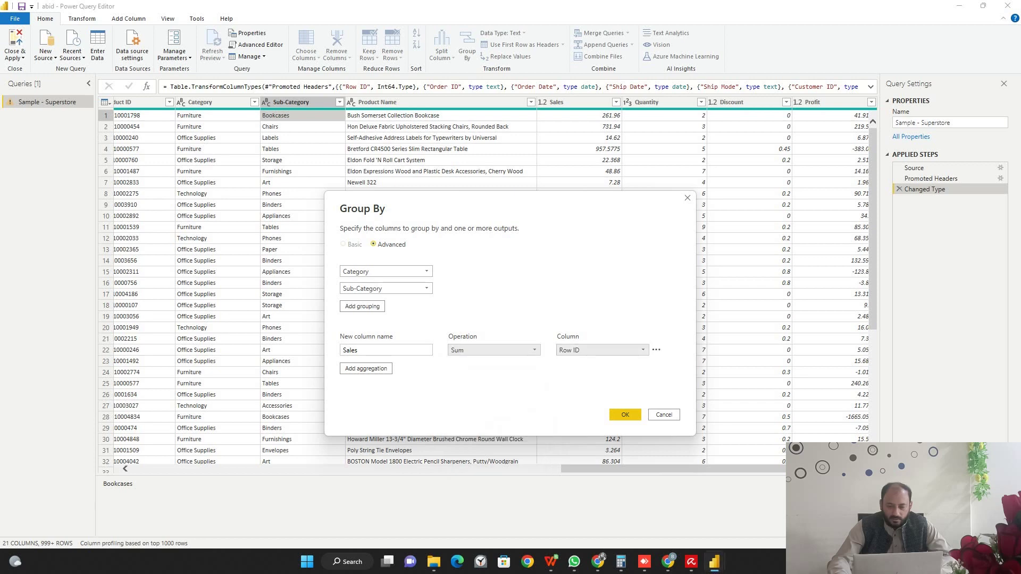
click(601, 350)
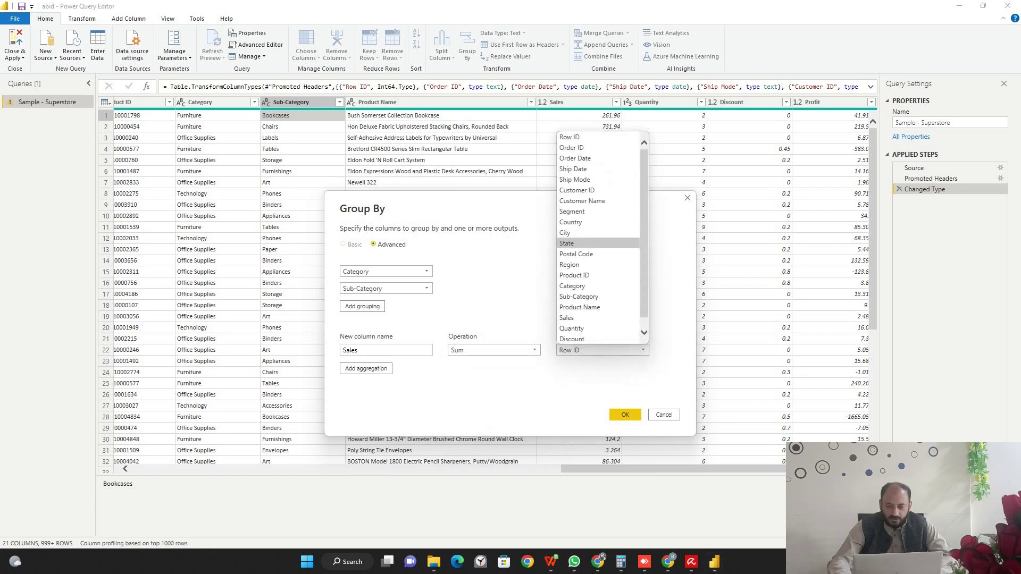
click(598, 244)
click(602, 350)
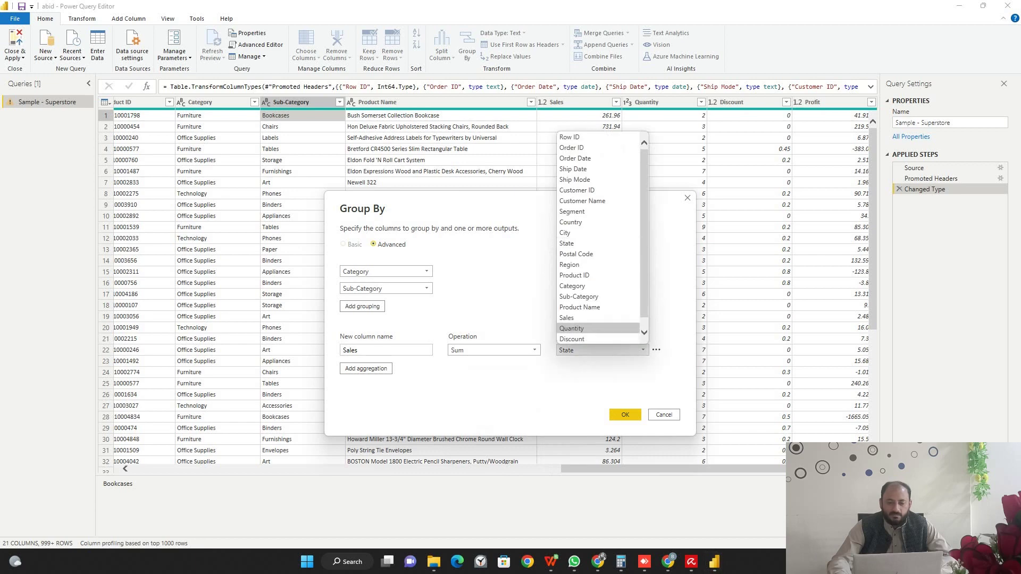
click(572, 317)
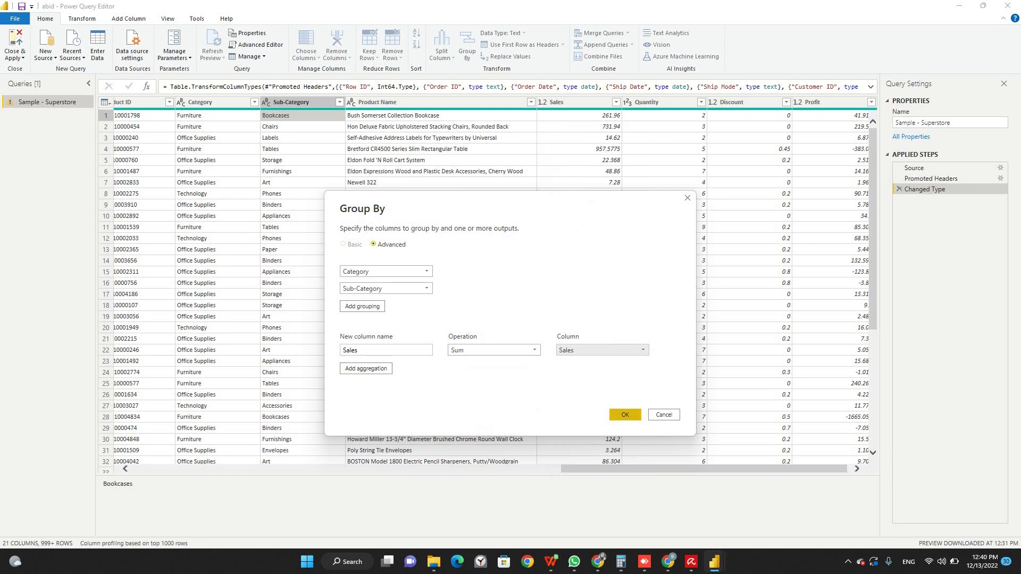
click(625, 415)
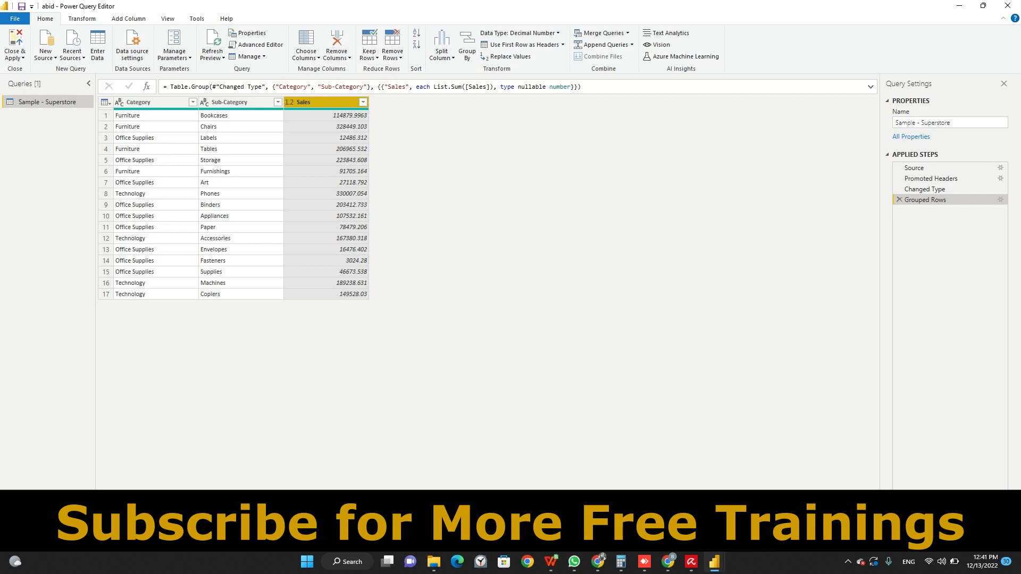
- Delete the Grouped Rows step to restore the ungrouped table at Changed Type
key(Delete)
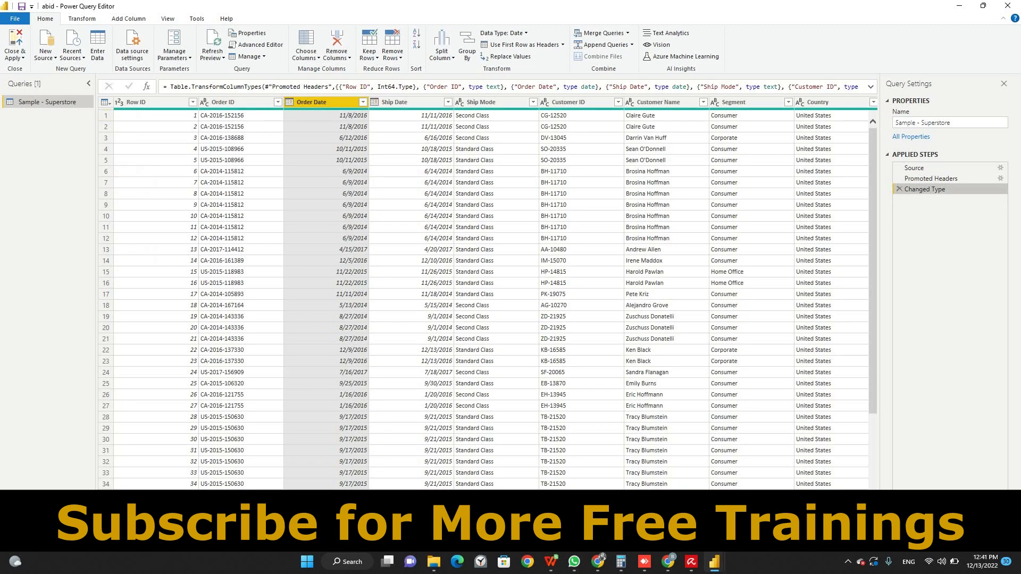
click(15, 55)
click(15, 55)
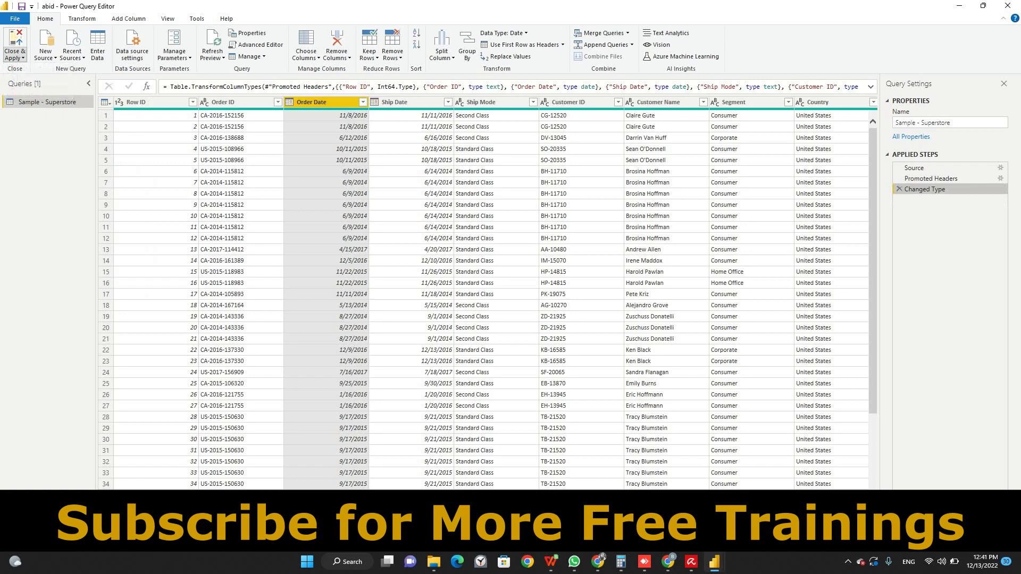